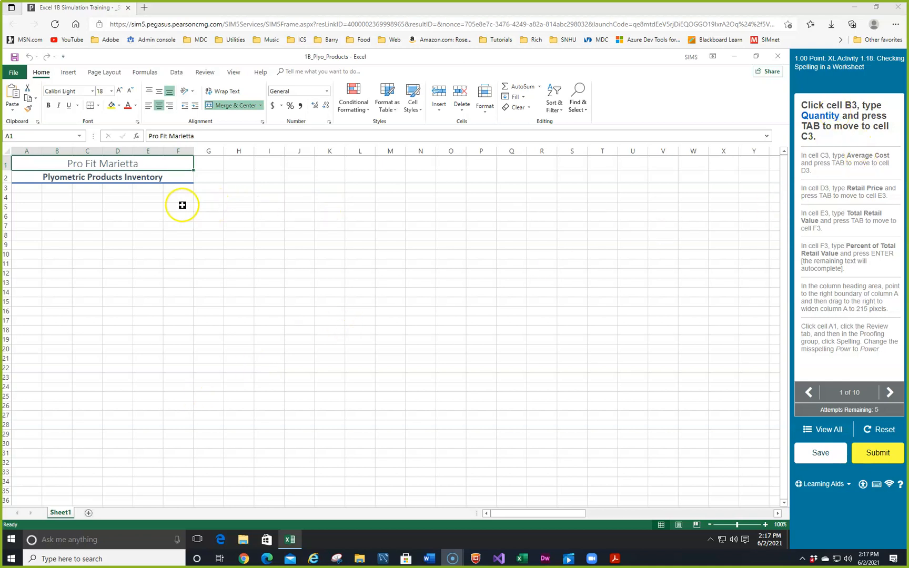
Enter the column headings Quantity in cell B3 and Average Cost in cell C3.
click(51, 188)
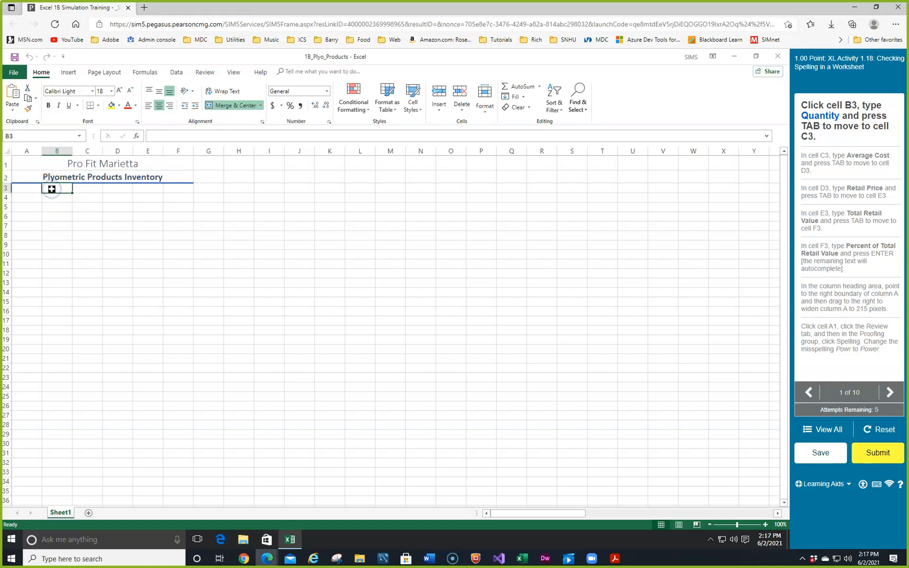
text(Quantity)
key(Tab)
text(Average Cost)
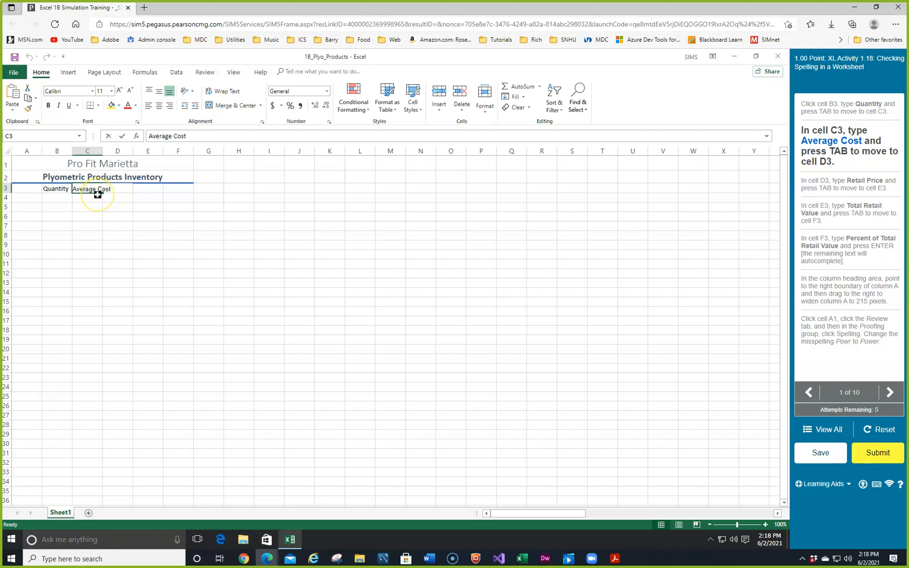
key(Tab)
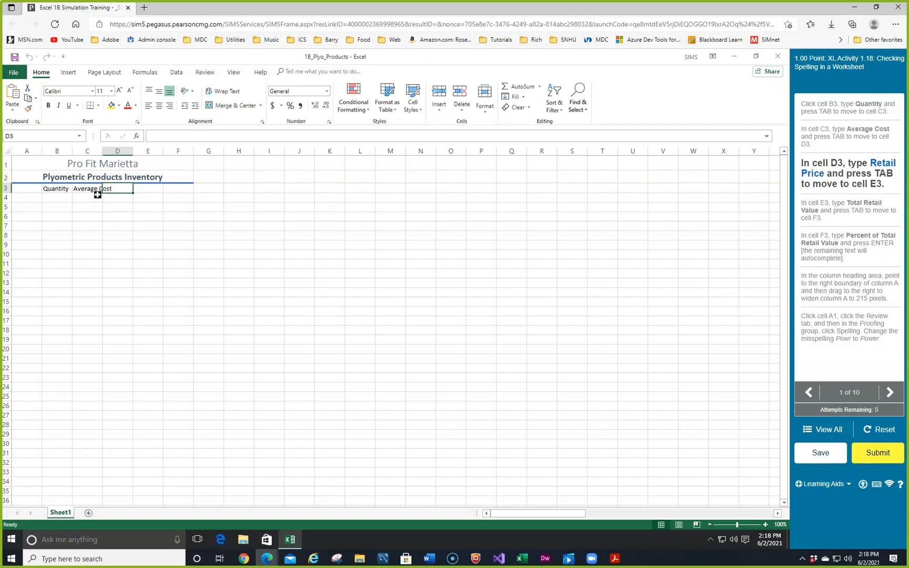
Enter the column heading Retail Price in cell D3.
text(Retail Price)
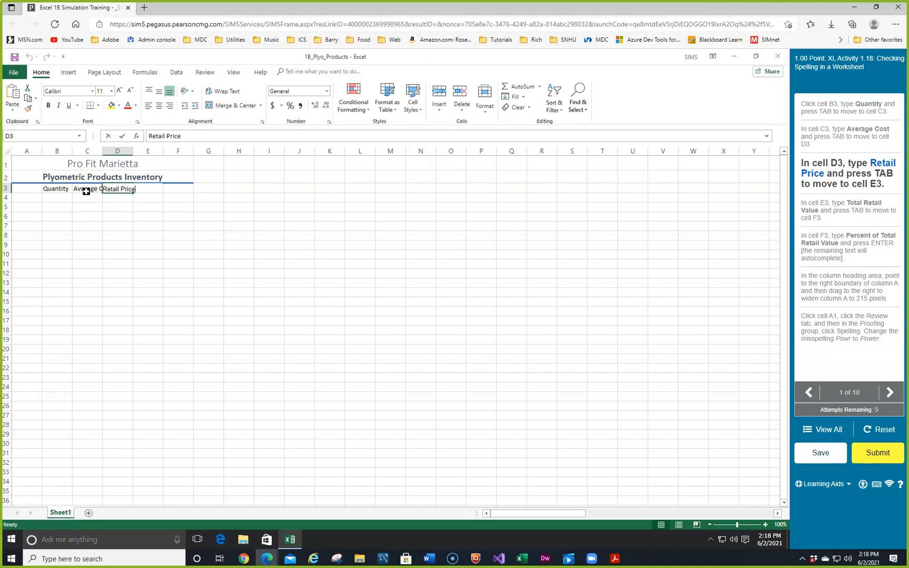
key(Tab)
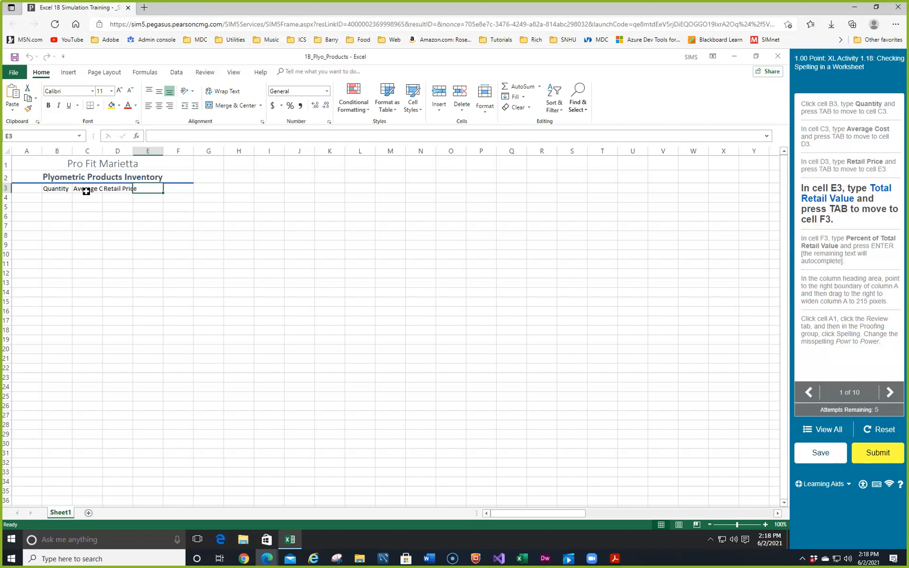
Enter the column heading Total Retail Value in cell E3.
text(Total Retail Value)
key(Tab)
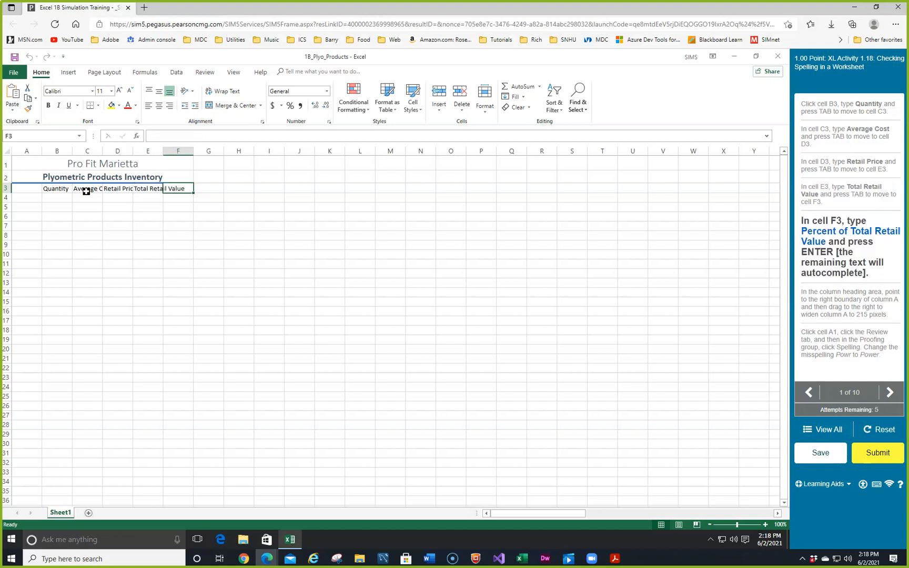
Enter the heading Percent of Total Retail Value in cell F3 and widen column A to 215 pixels.
text(Percent of Total Retai)
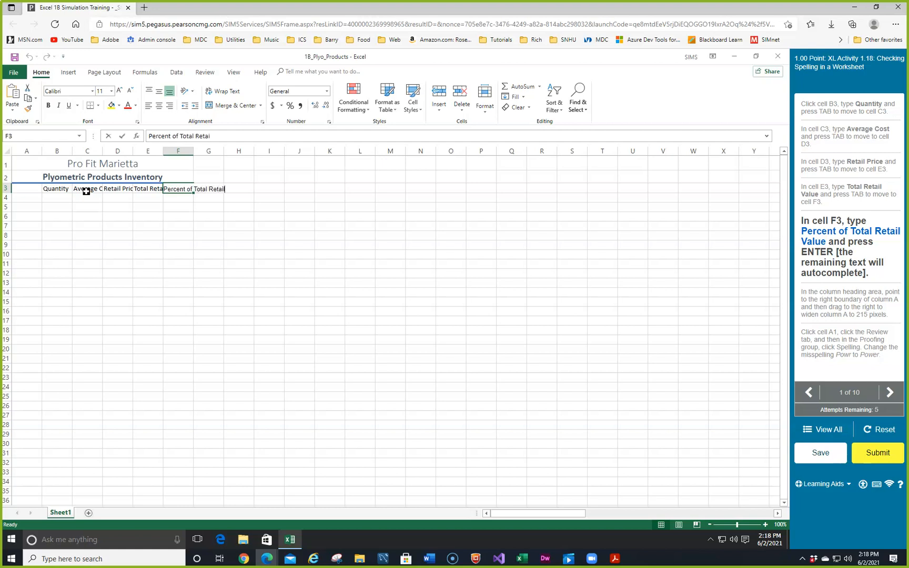
text(l Value)
key(Return)
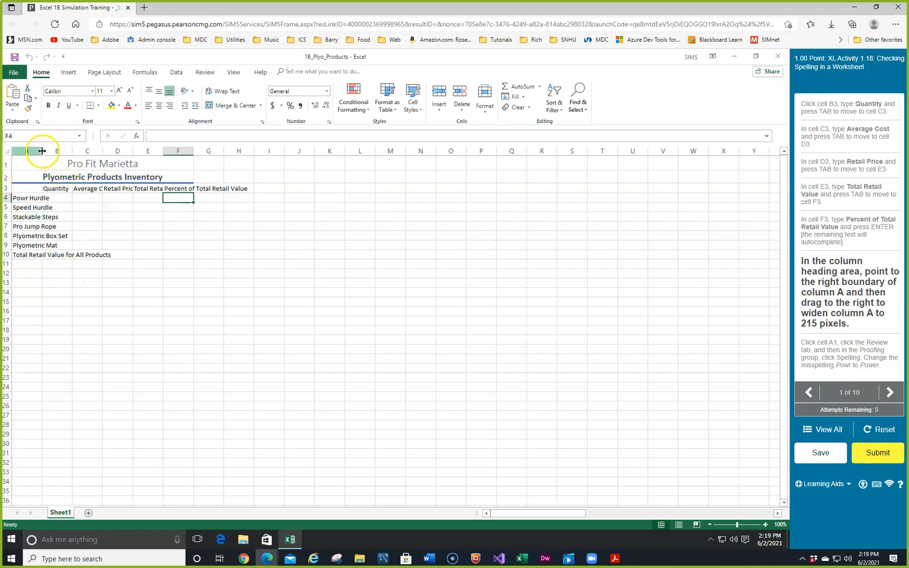
drag(41, 151, 113, 152)
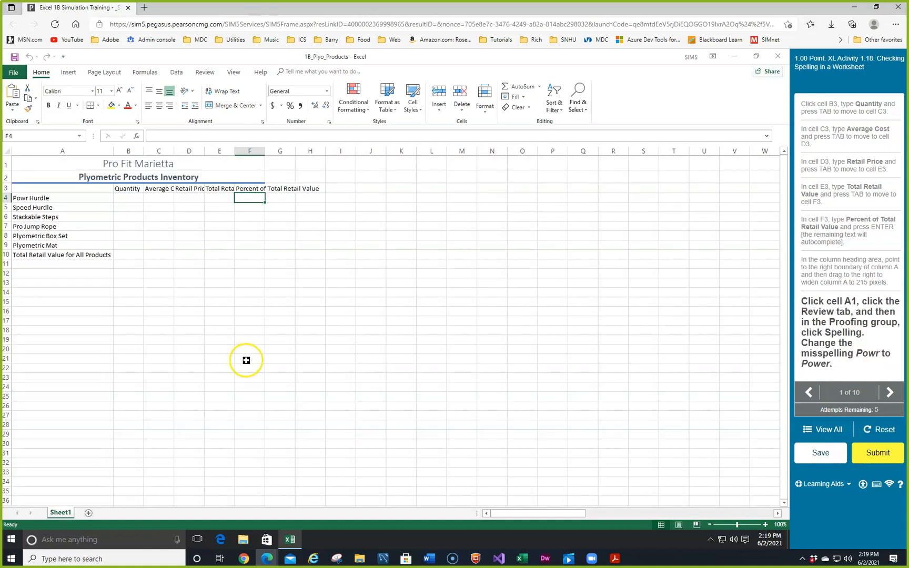
Run the spelling check from cell A1 and change the misspelled Powr to Power.
click(31, 163)
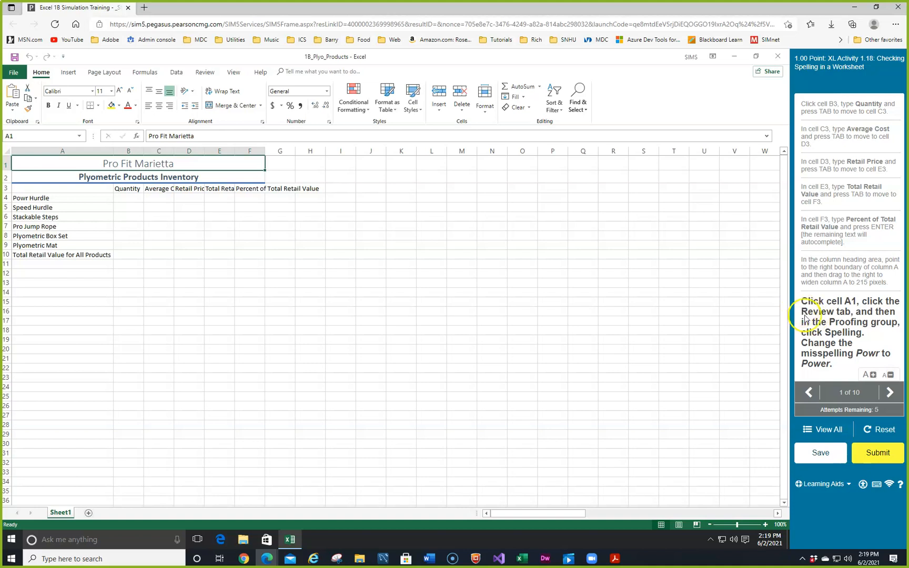
click(205, 73)
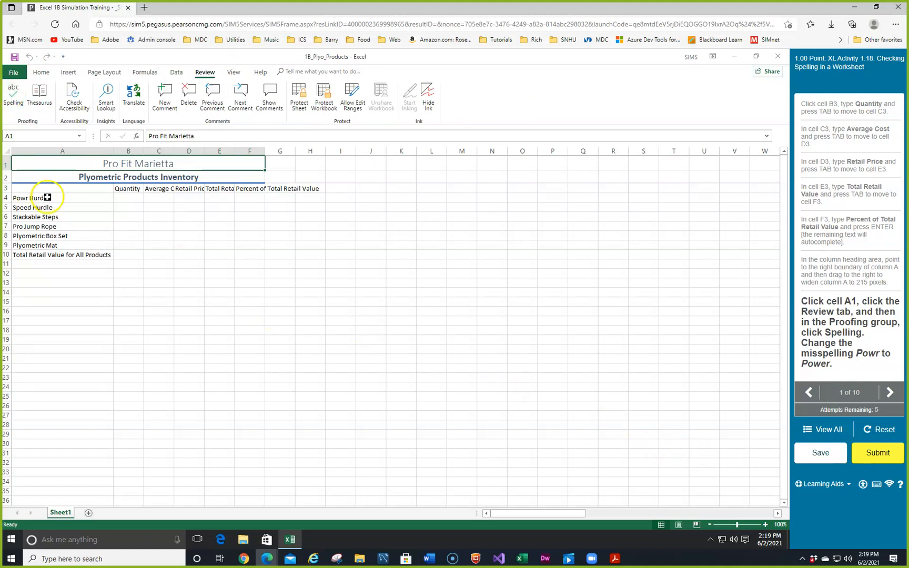
key(F7)
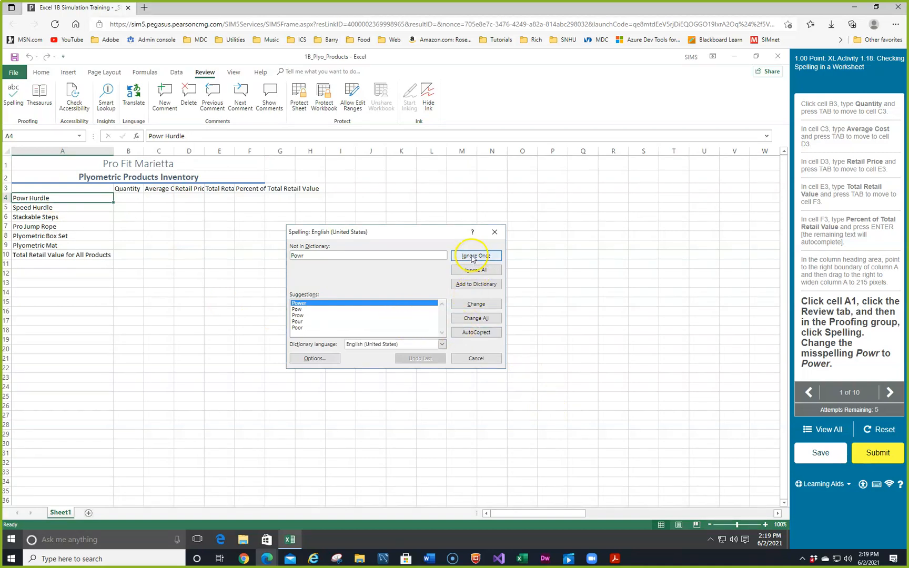
click(475, 304)
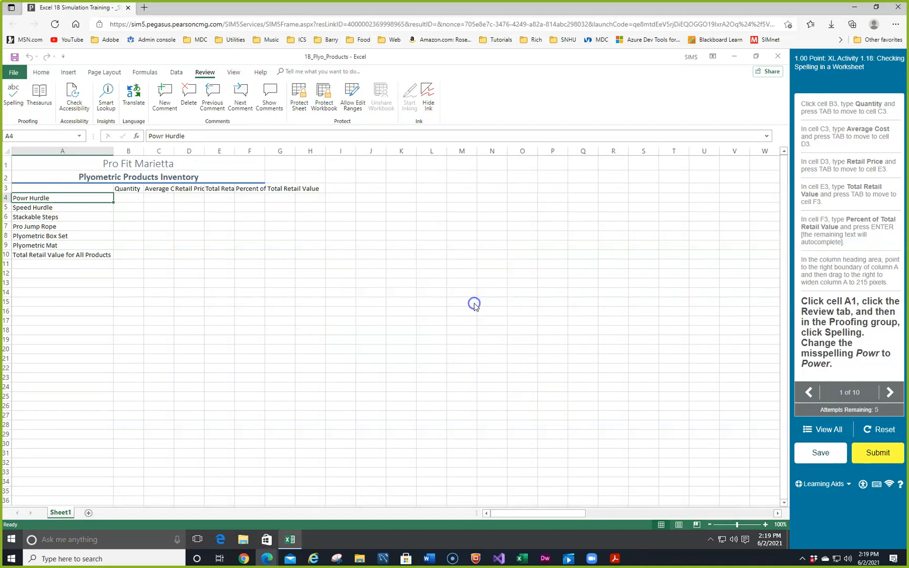
click(473, 328)
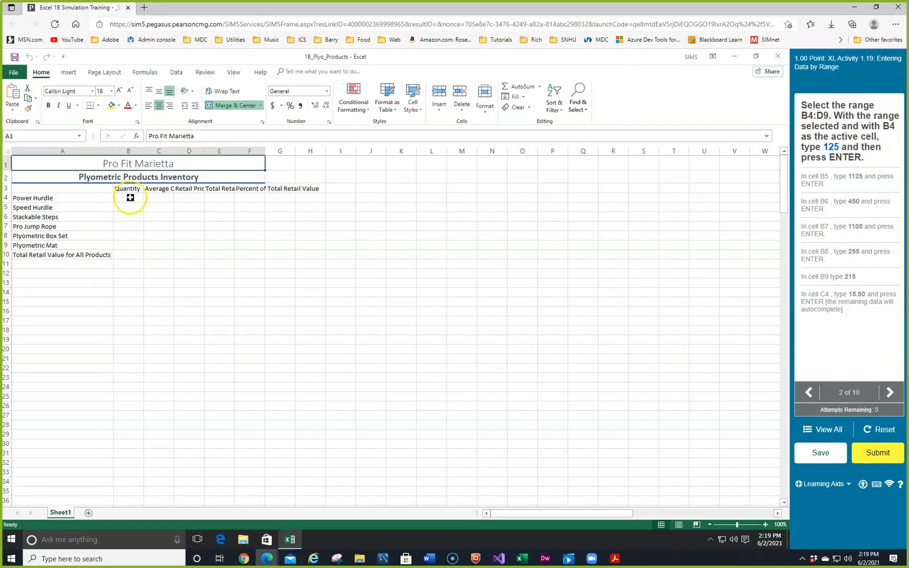
Select the range B4:D9 and enter the quantities 125, 1125 and 450 in cells B4 to B6.
drag(129, 197, 189, 245)
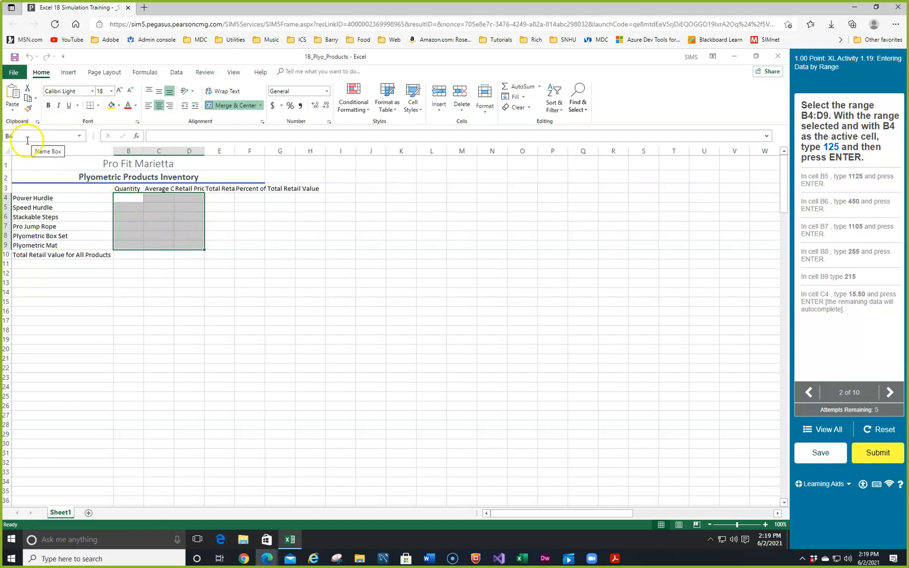
click(127, 197)
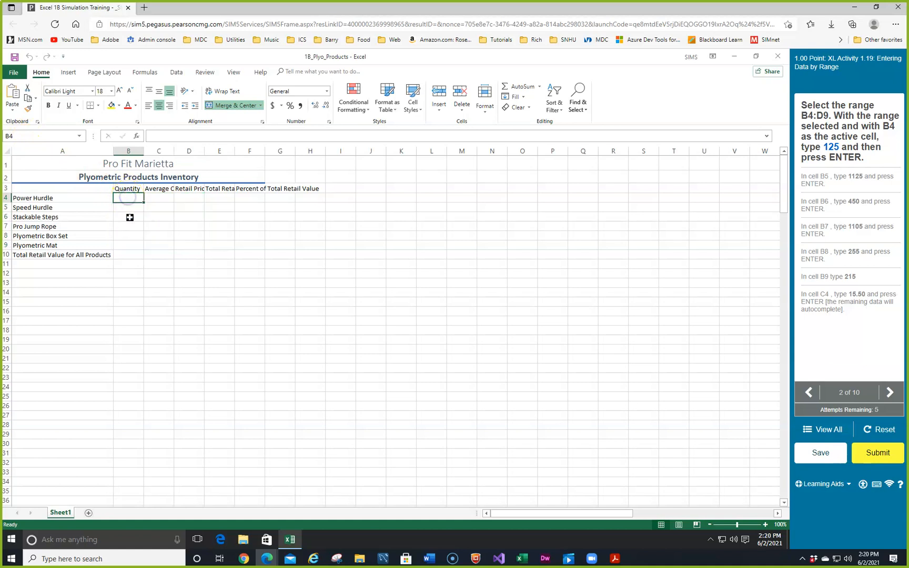
drag(123, 197, 197, 242)
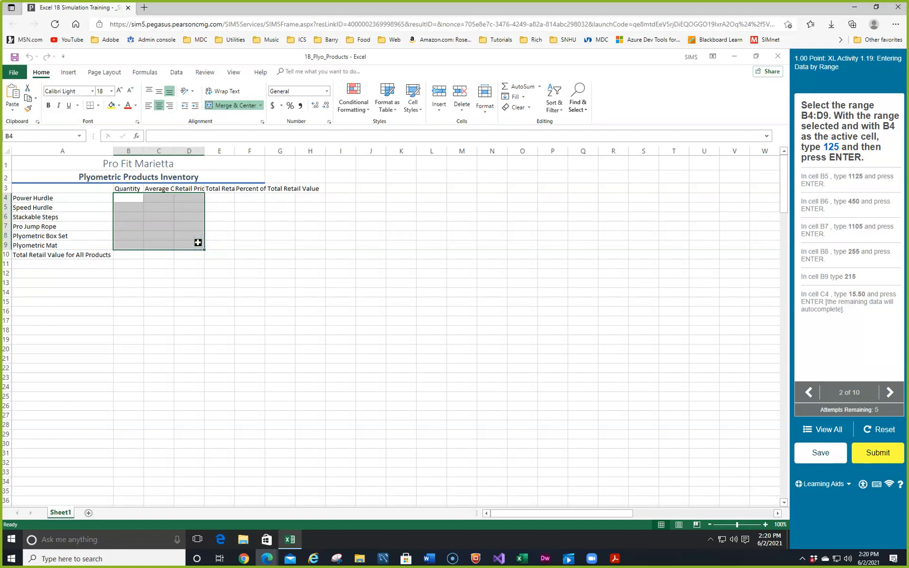
text(125)
key(Return)
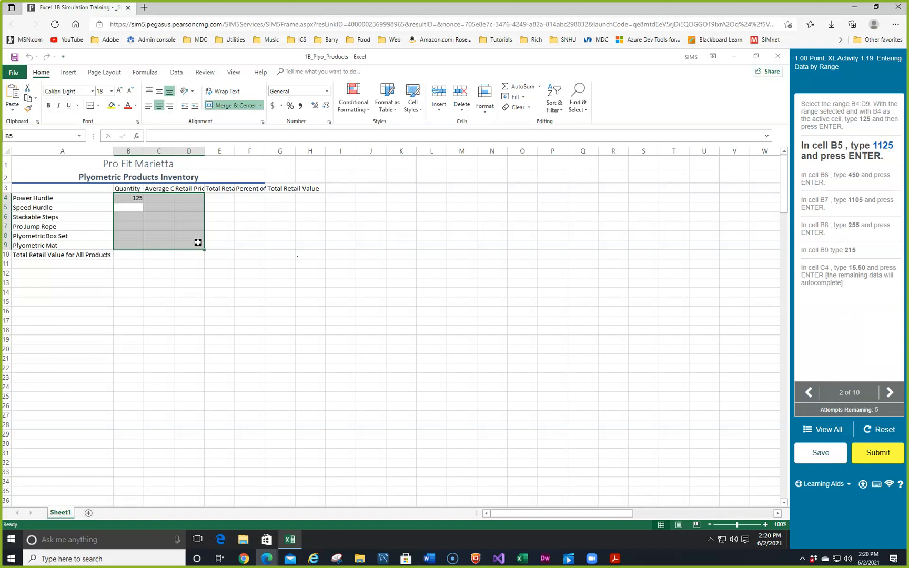
text(1125)
key(Return)
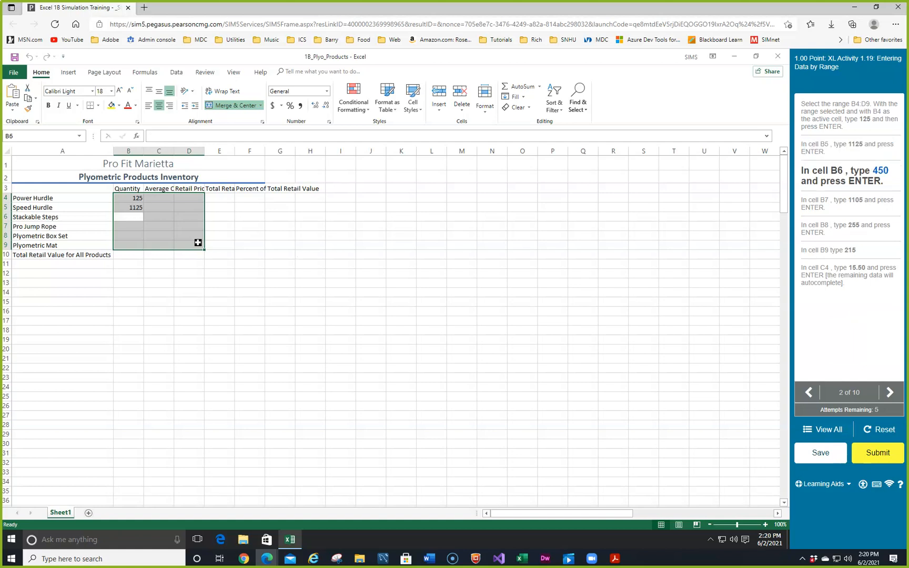
text(450)
key(Return)
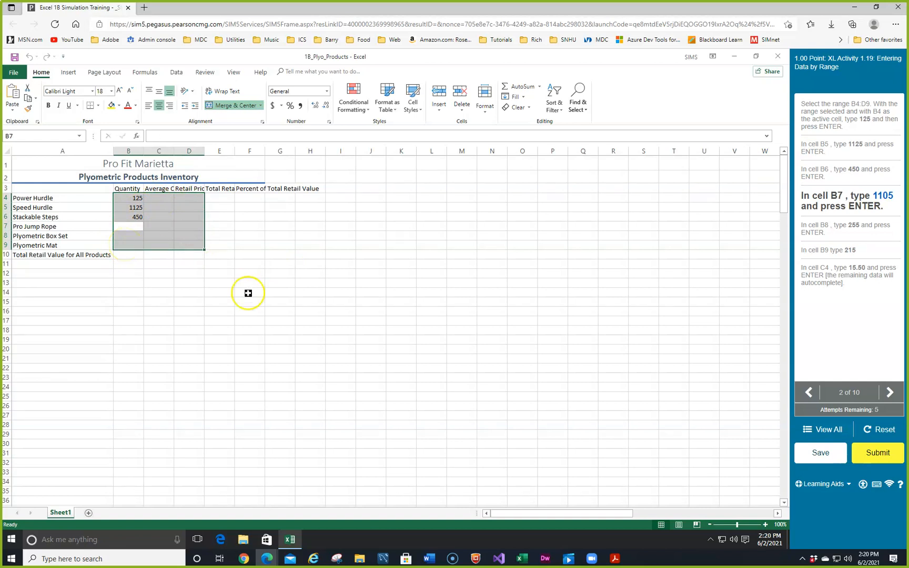
Enter the quantities 1105, 255 and 215 in cells B7 to B9.
text(1105)
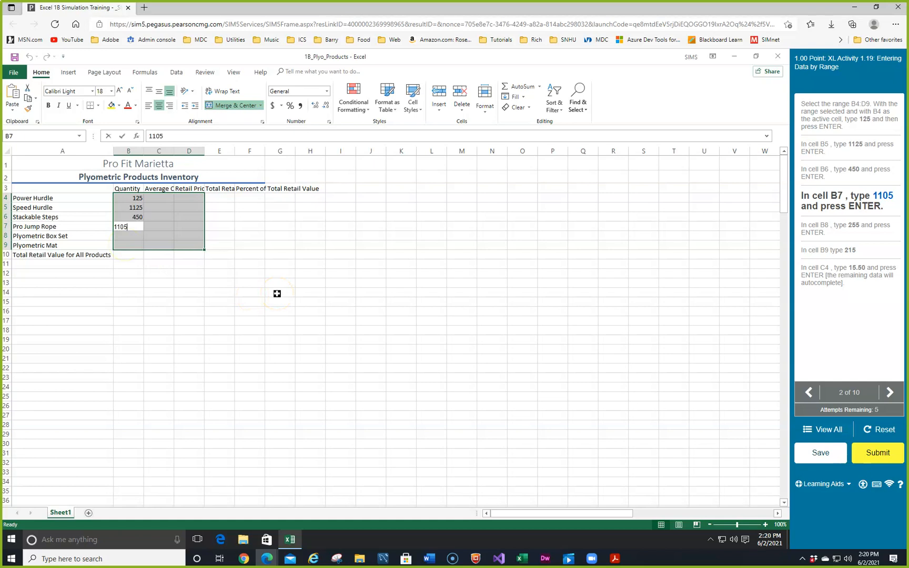
key(Return)
text(255)
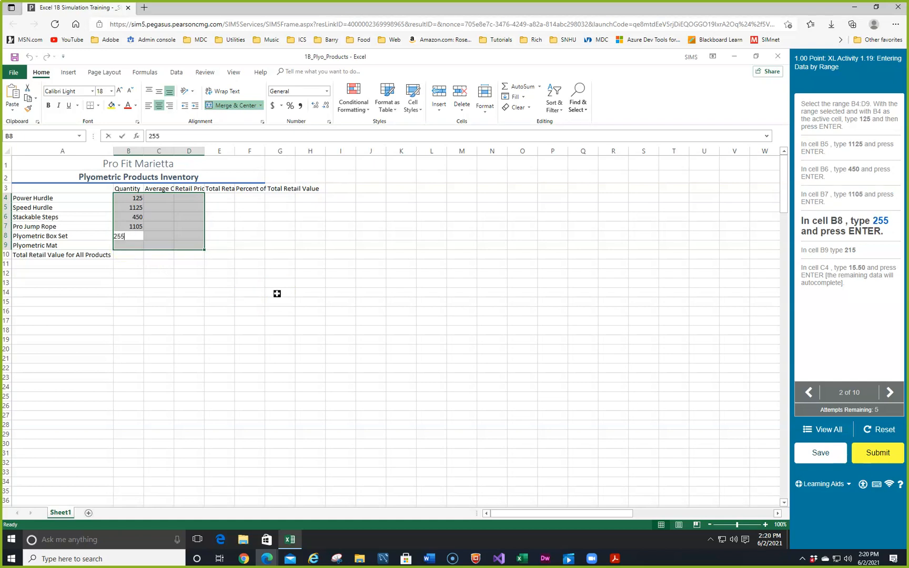
key(Return)
text(215)
key(Return)
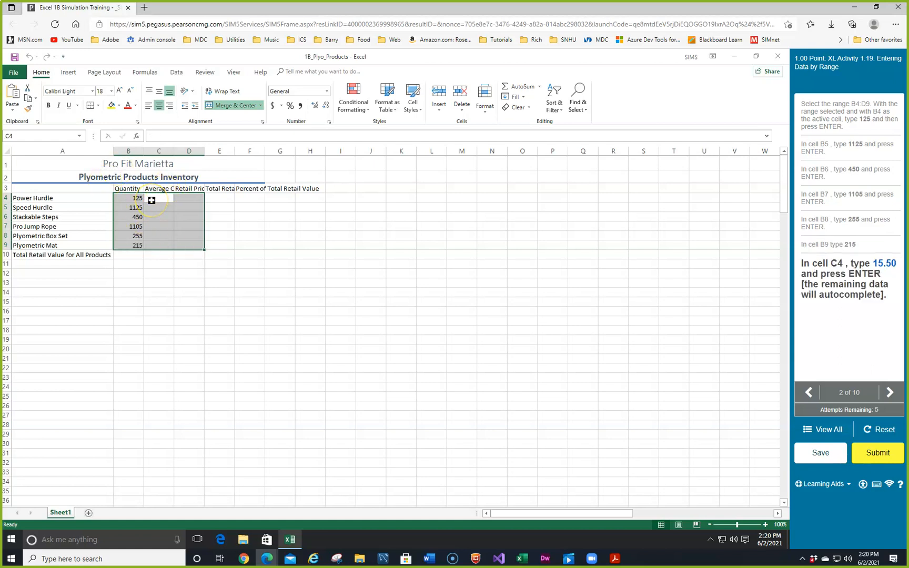
Enter 15.50 as the Power Hurdle's average cost in cell C4.
text(15.50)
key(Return)
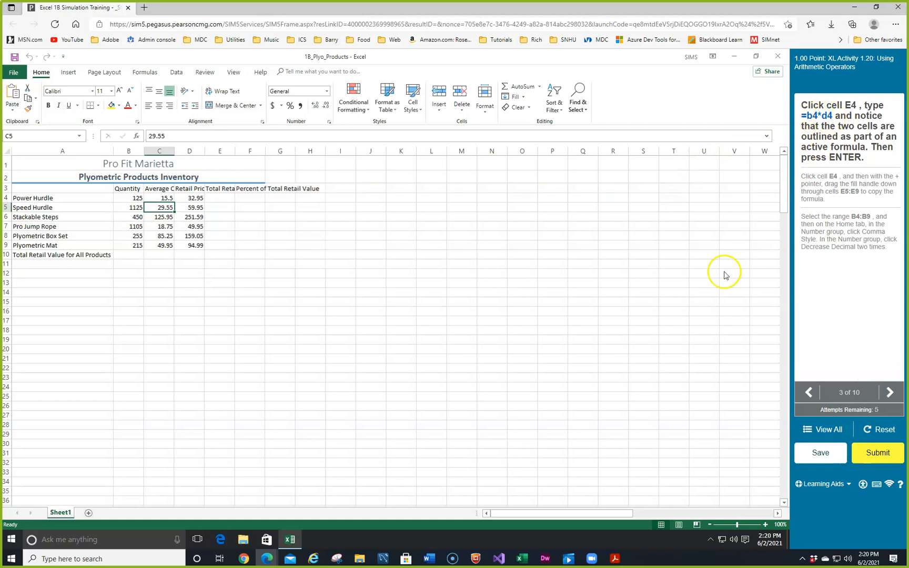
Enter the formula =B4*D4 in cell E4 to calculate the Power Hurdle's total retail value.
click(217, 198)
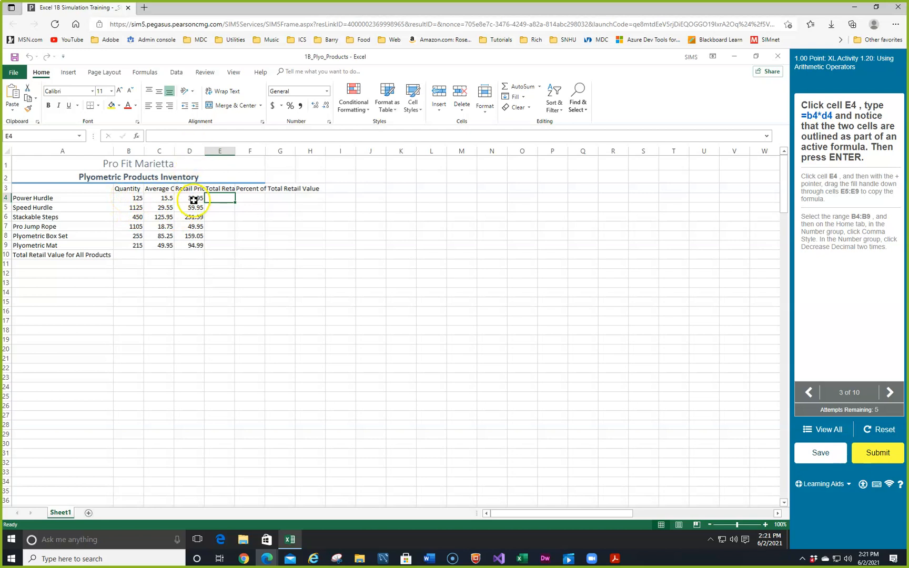
text(=)
click(137, 199)
text(*)
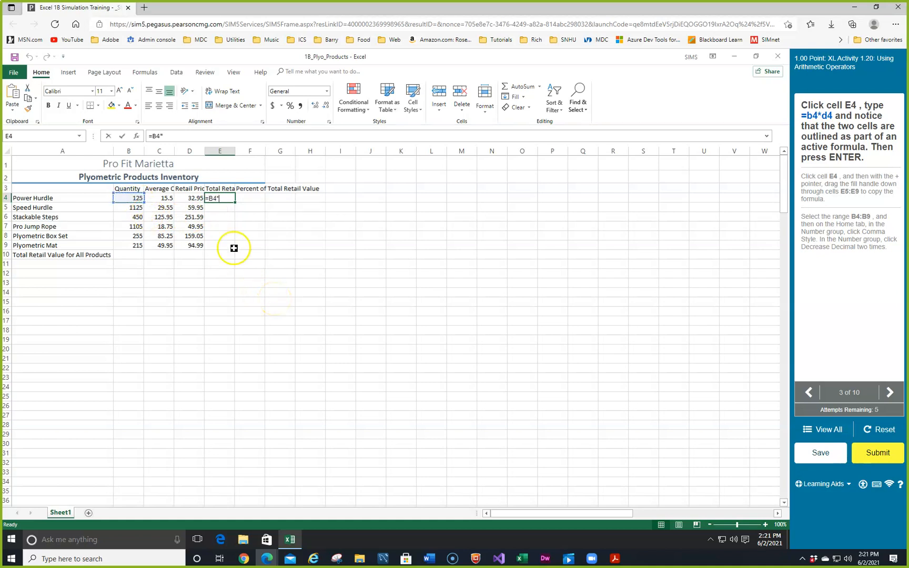
click(192, 197)
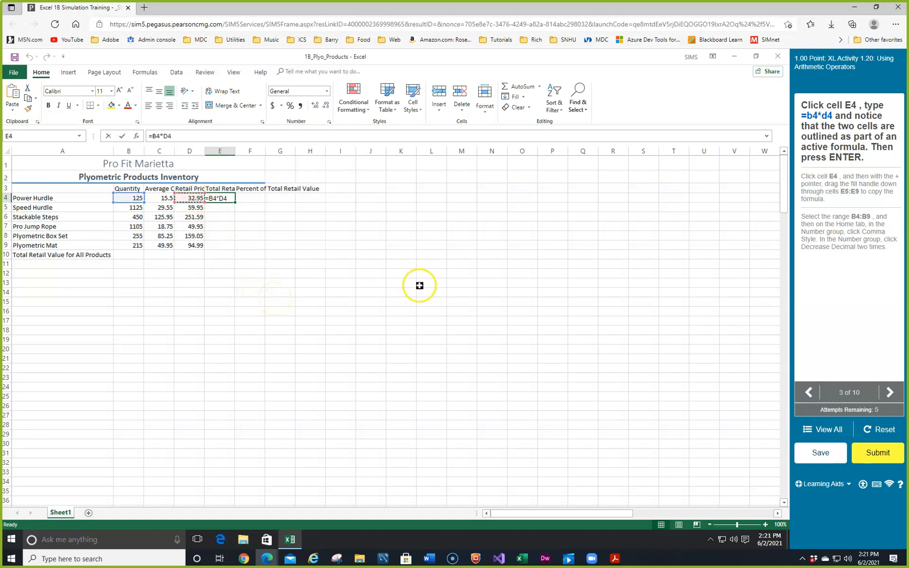
key(Return)
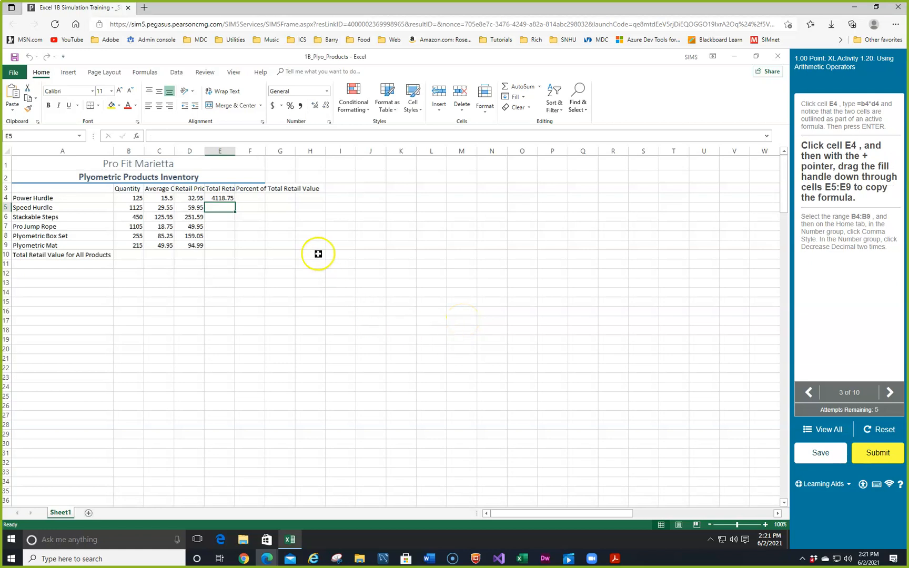
Copy the formula in E4 down through E5:E9 and check the copied formulas.
click(232, 198)
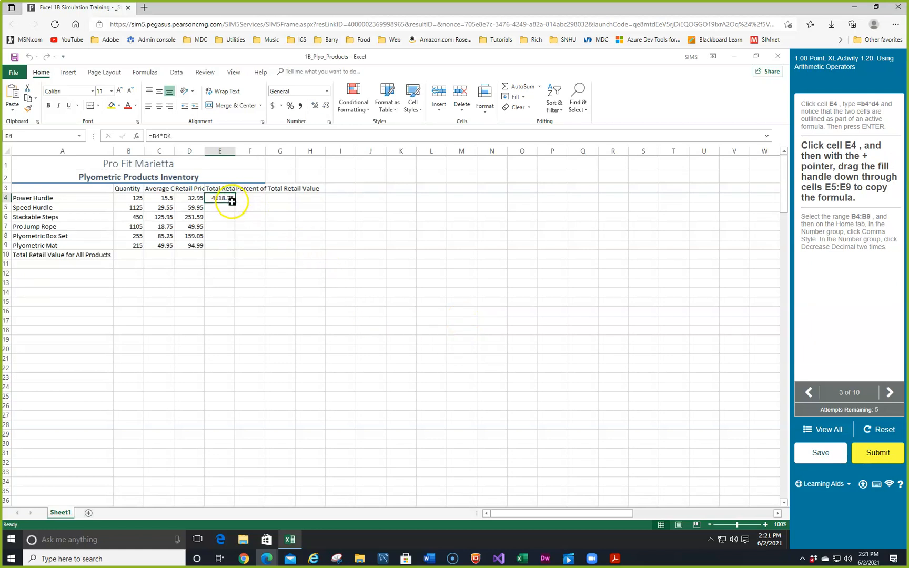
drag(236, 206, 235, 242)
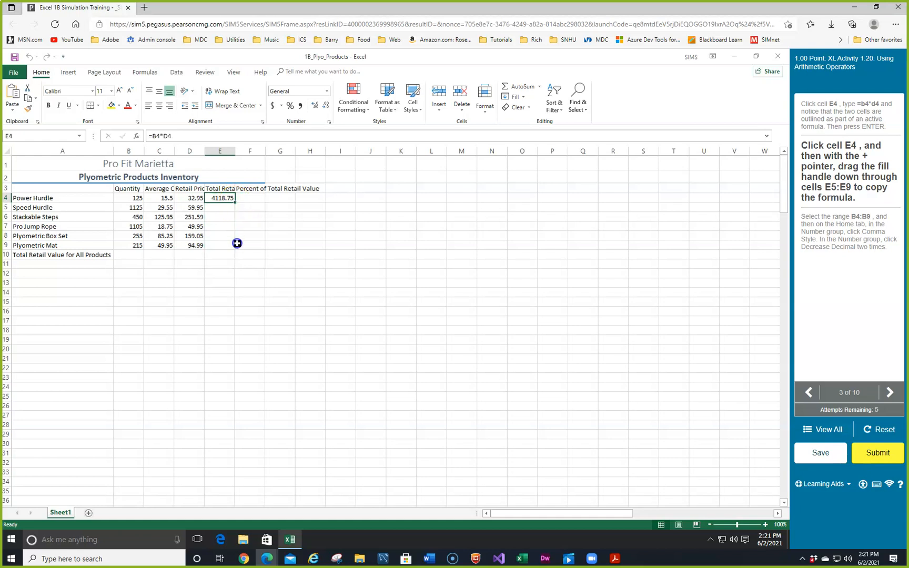
click(222, 198)
click(216, 209)
click(216, 218)
click(218, 230)
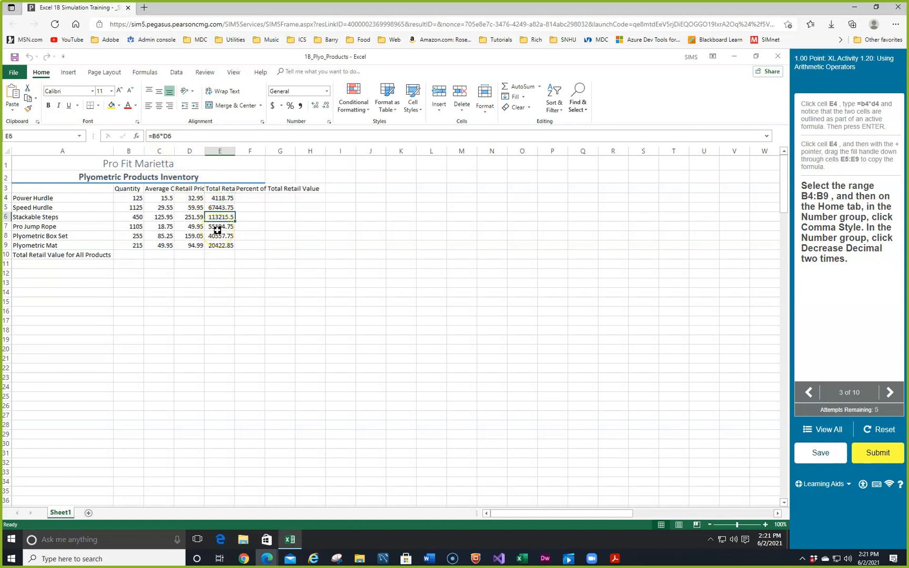
click(239, 244)
Format the quantities in B4:B9 with Comma Style and reduce them by two decimal places.
drag(130, 200, 129, 247)
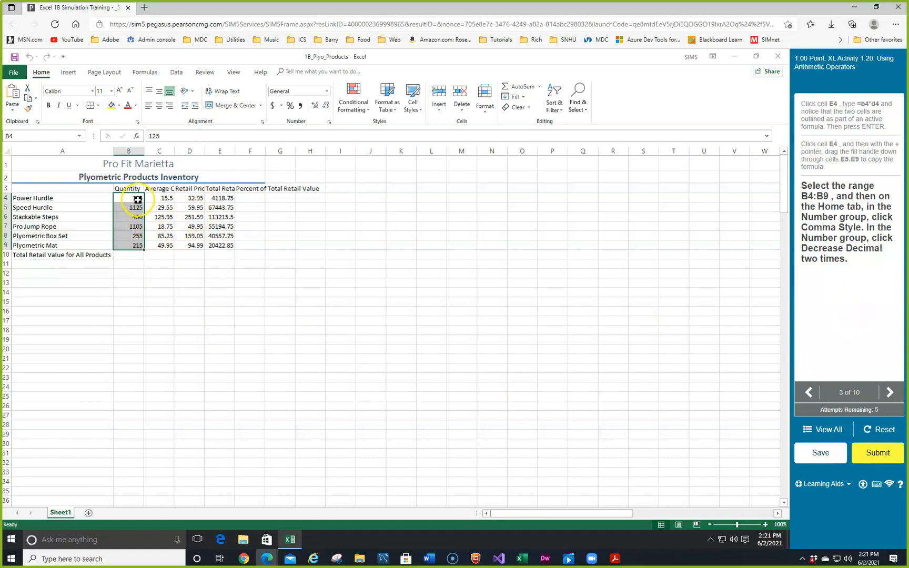
click(300, 107)
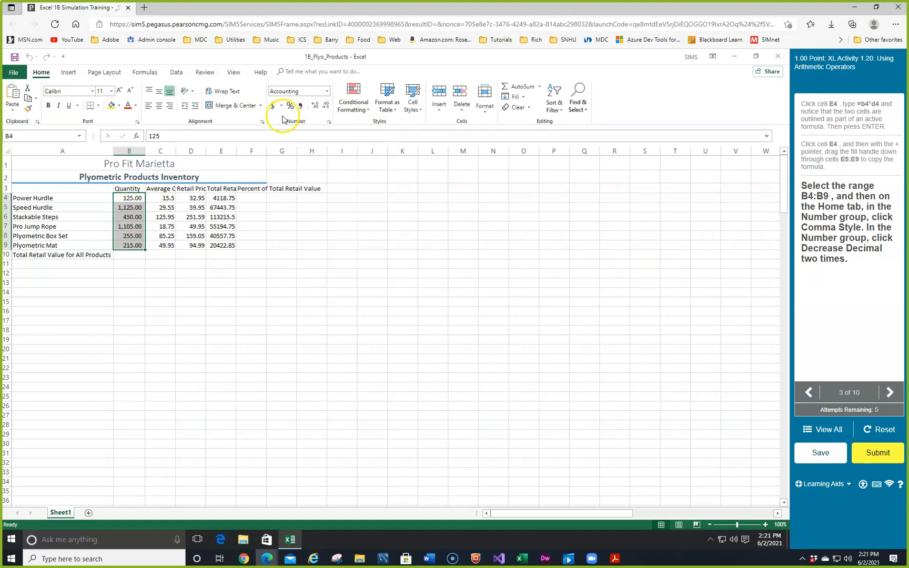
click(327, 107)
click(327, 106)
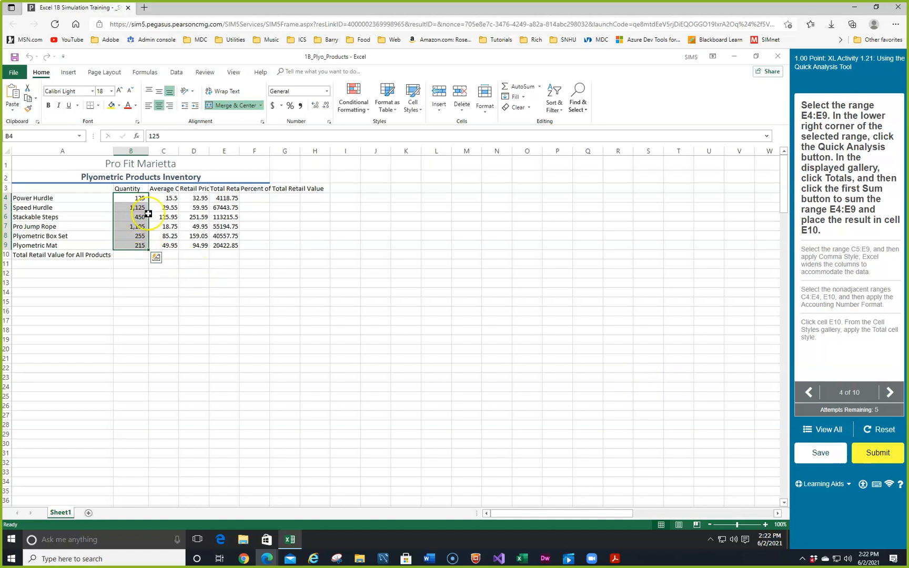
Sum the total retail values in E4:E9 into cell E10 with the Quick Analysis Sum option.
drag(225, 197, 233, 242)
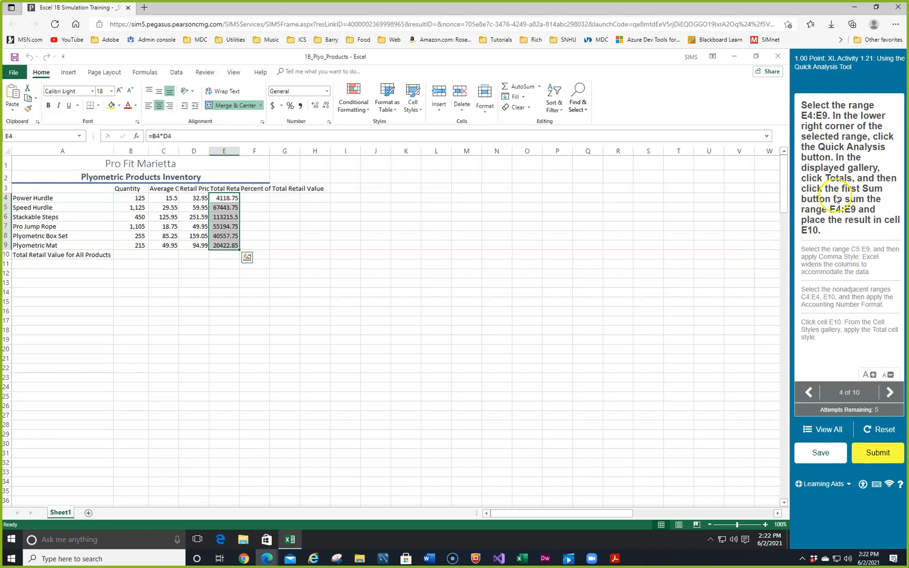
click(245, 259)
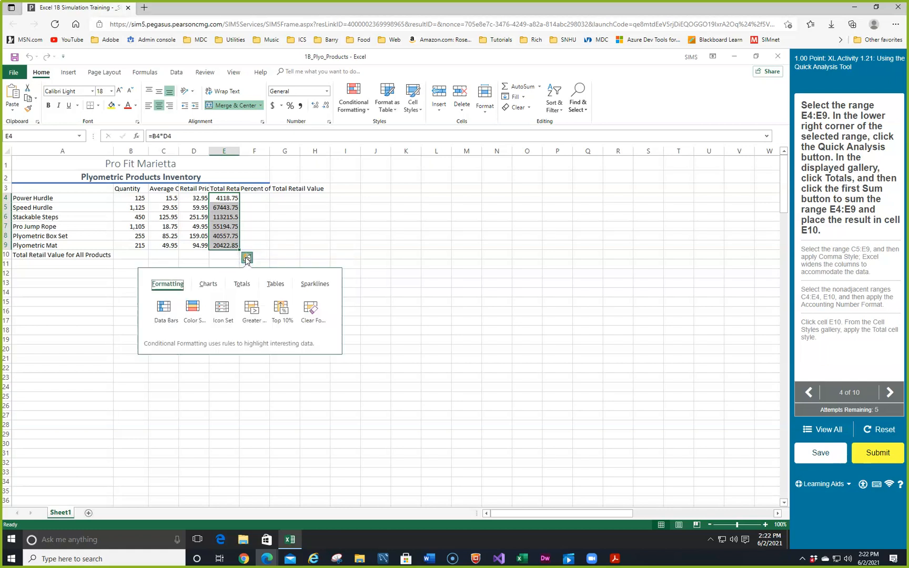
click(241, 284)
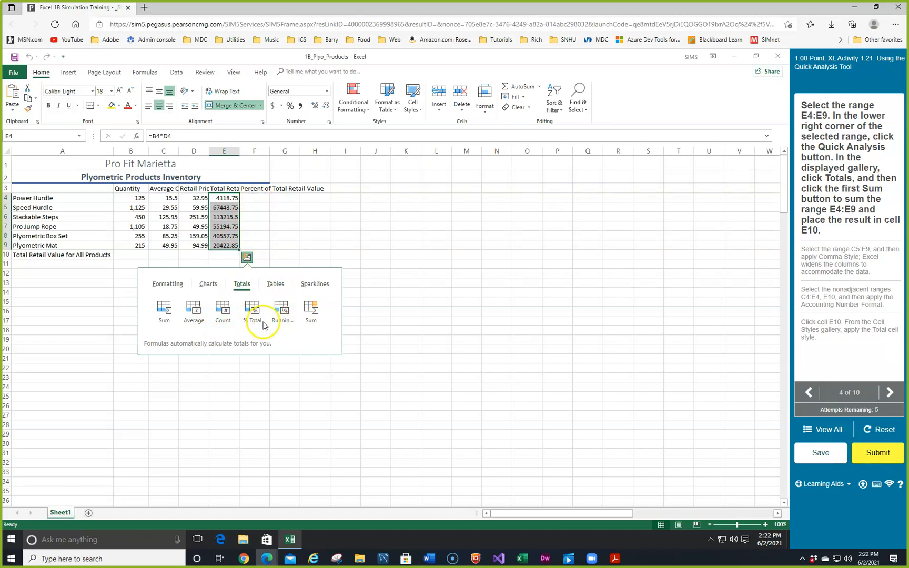
click(164, 311)
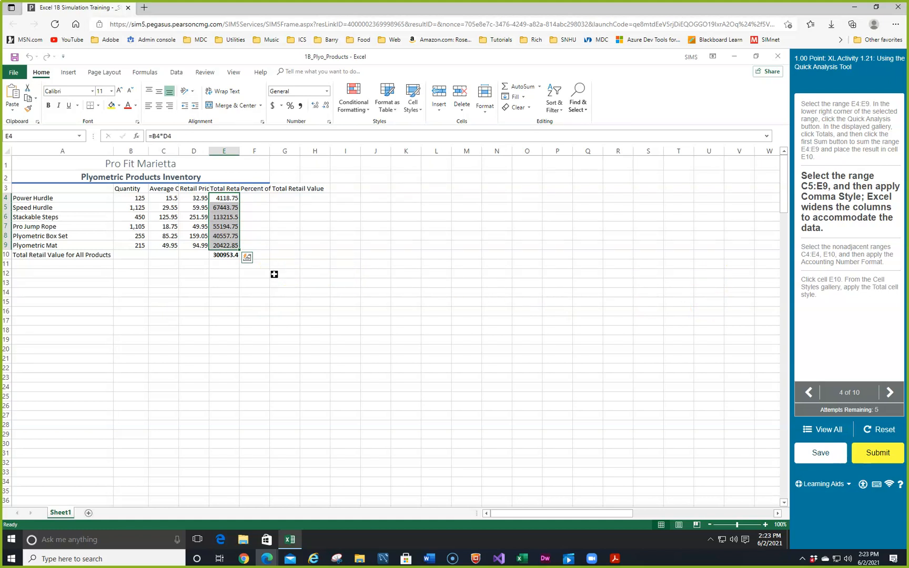
click(154, 198)
drag(154, 199, 219, 241)
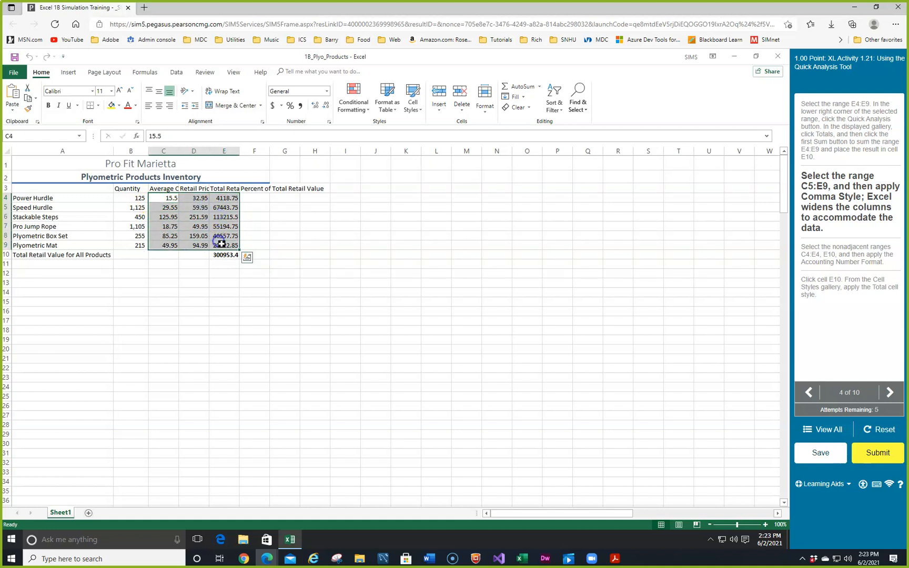
click(301, 107)
click(302, 107)
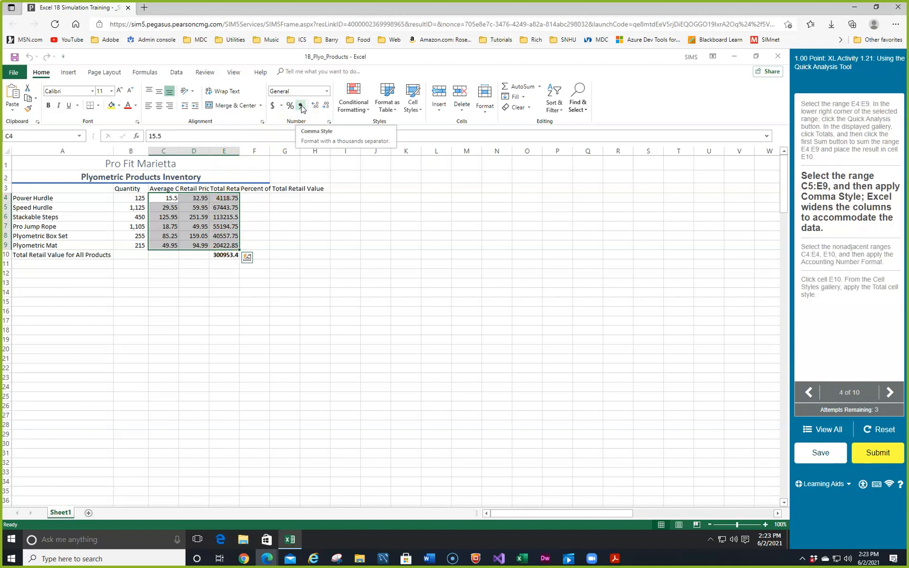
click(369, 245)
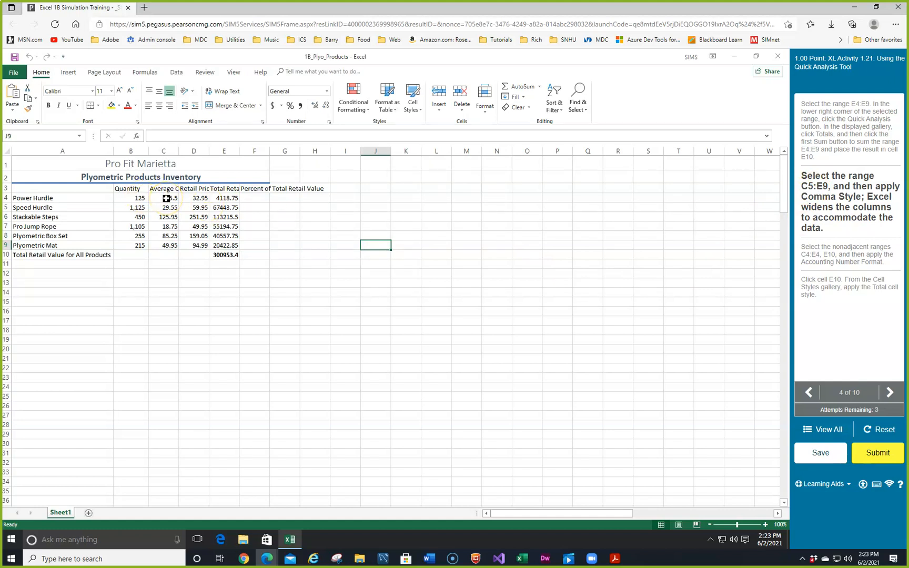
Apply Comma Style to the range C5:E9 and the Accounting Number Format to C4:E4 and E10.
drag(166, 206, 228, 246)
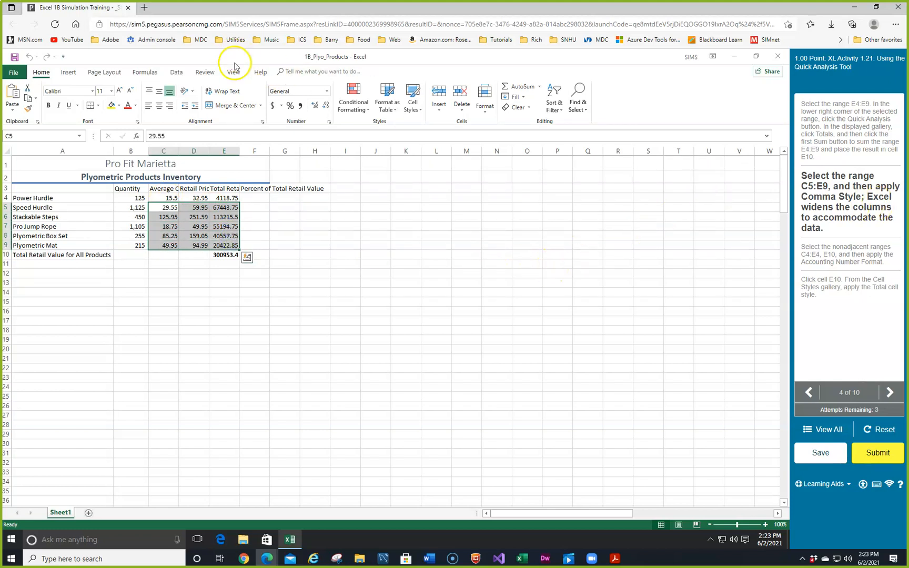
click(301, 107)
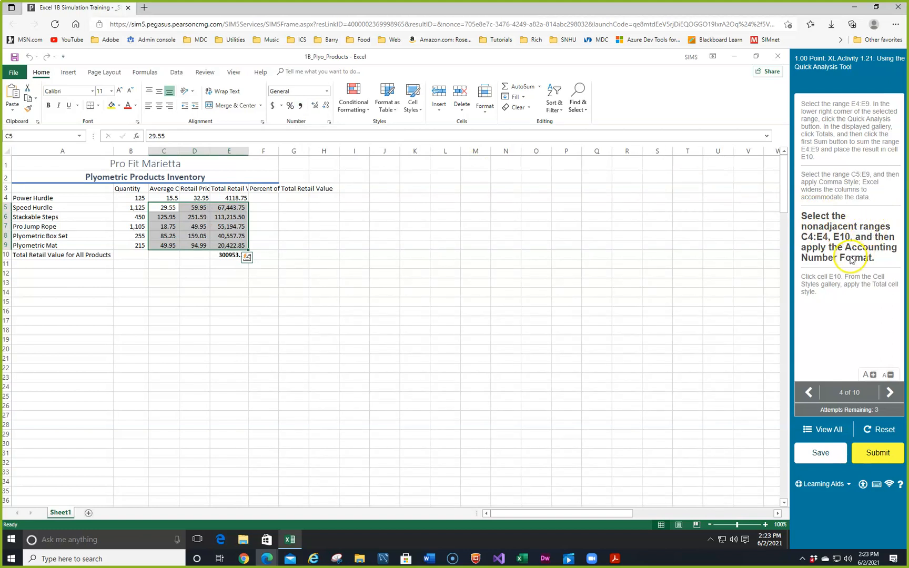
drag(158, 198, 222, 198)
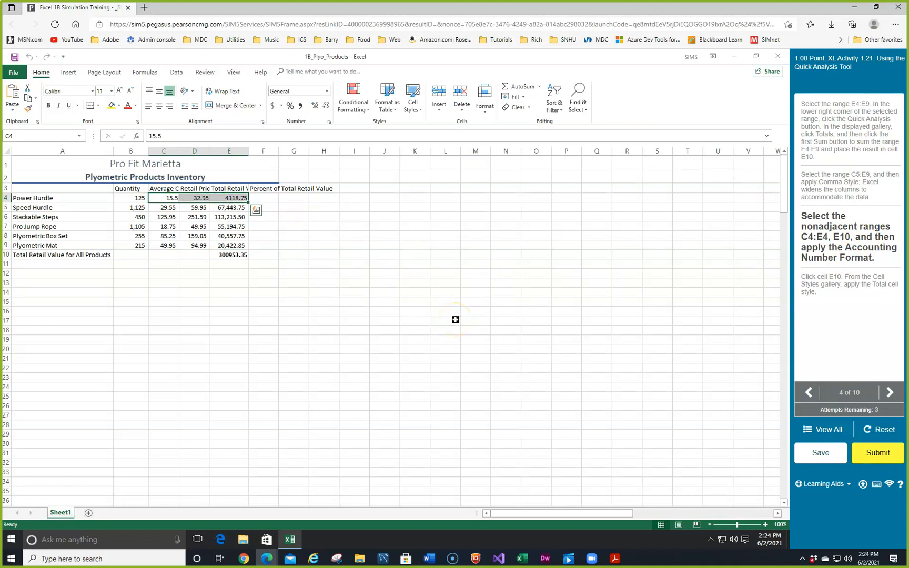
ctrl+click(237, 254)
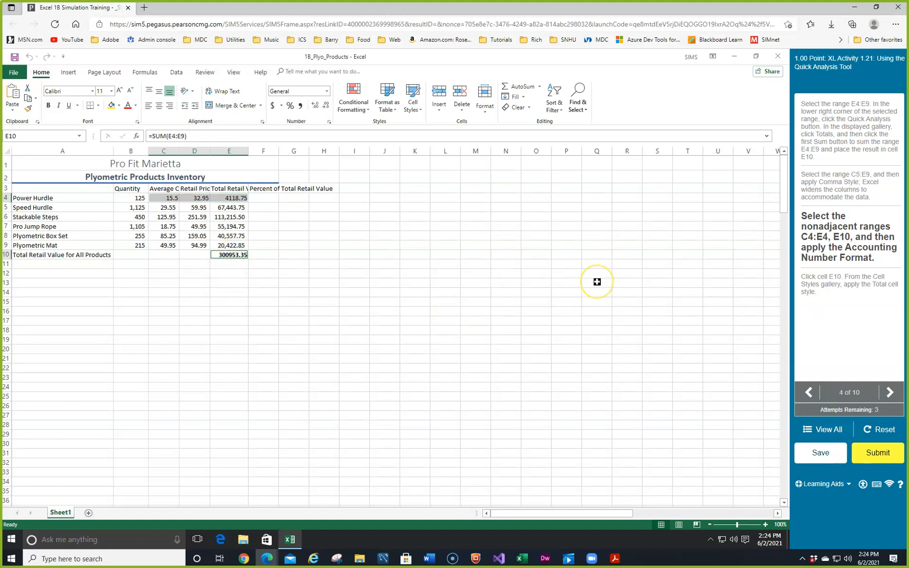
click(273, 105)
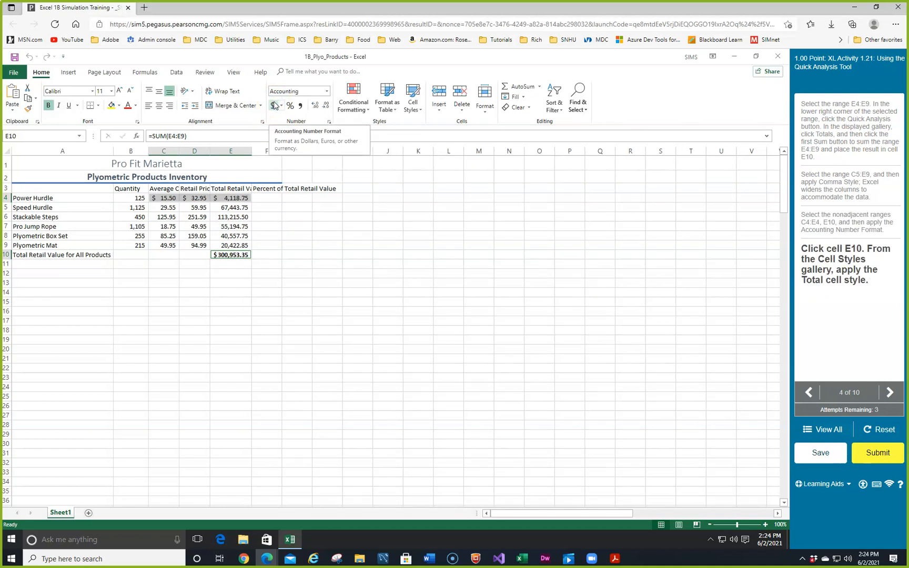
Apply the Total cell style to the overall retail value in cell E10.
click(231, 257)
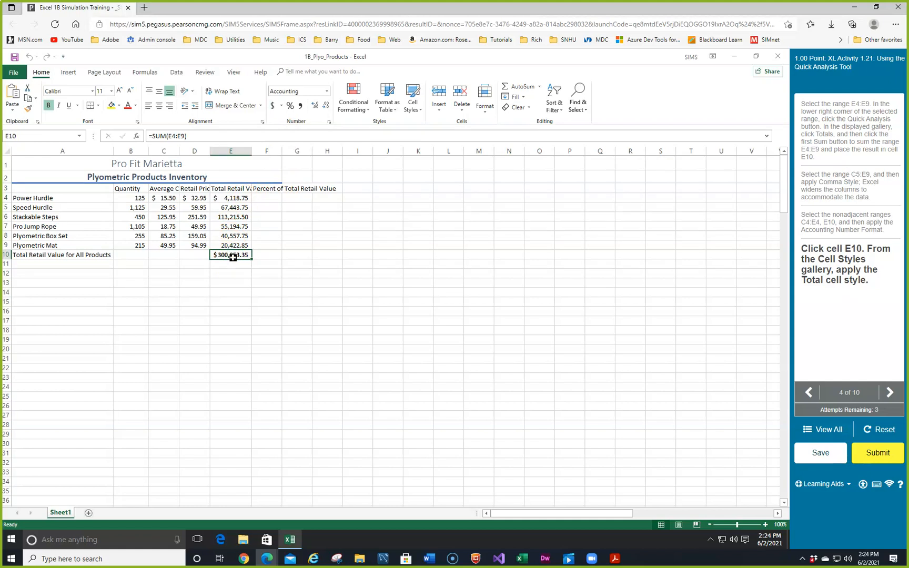
click(419, 110)
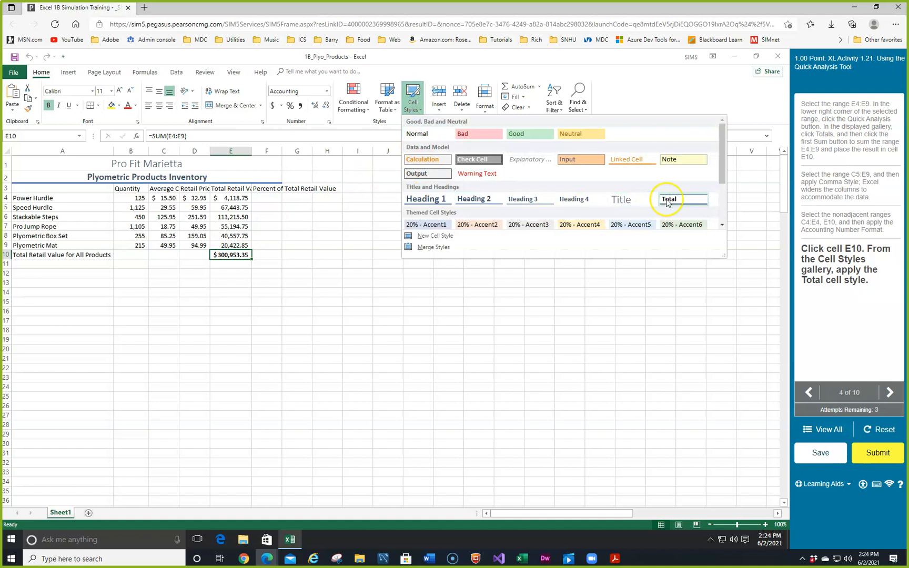
click(678, 198)
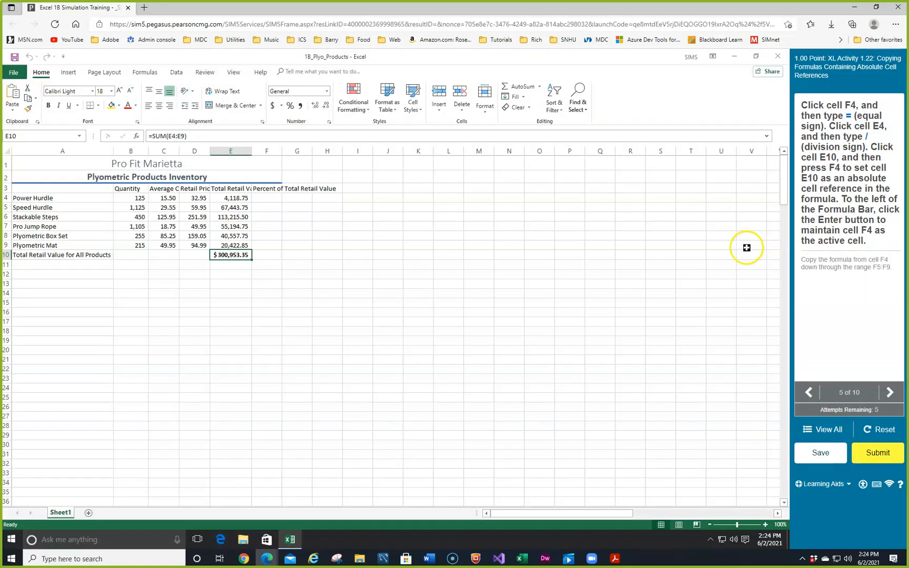
Enter the formula =E4/$E$10 in cell F4 to calculate the Power Hurdle's percent of total retail value.
click(267, 196)
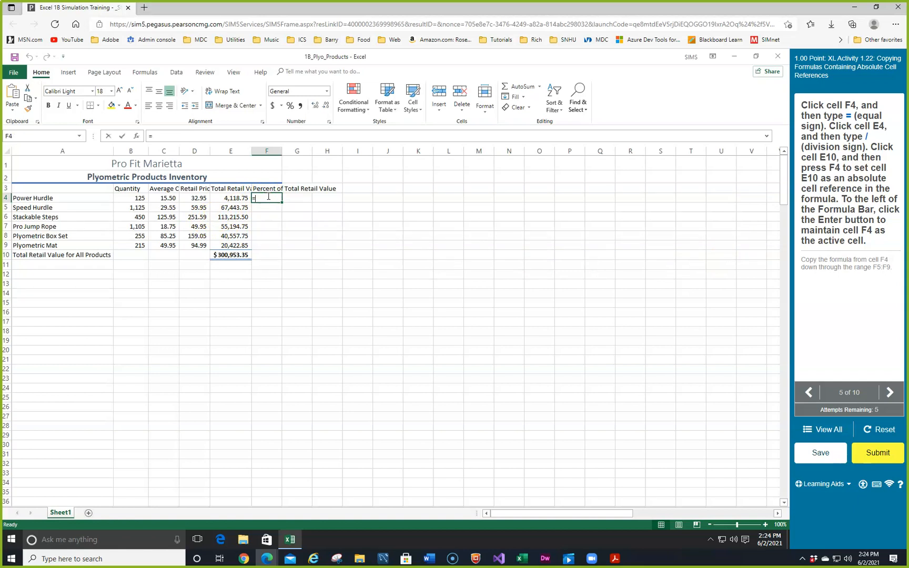
click(235, 198)
click(236, 199)
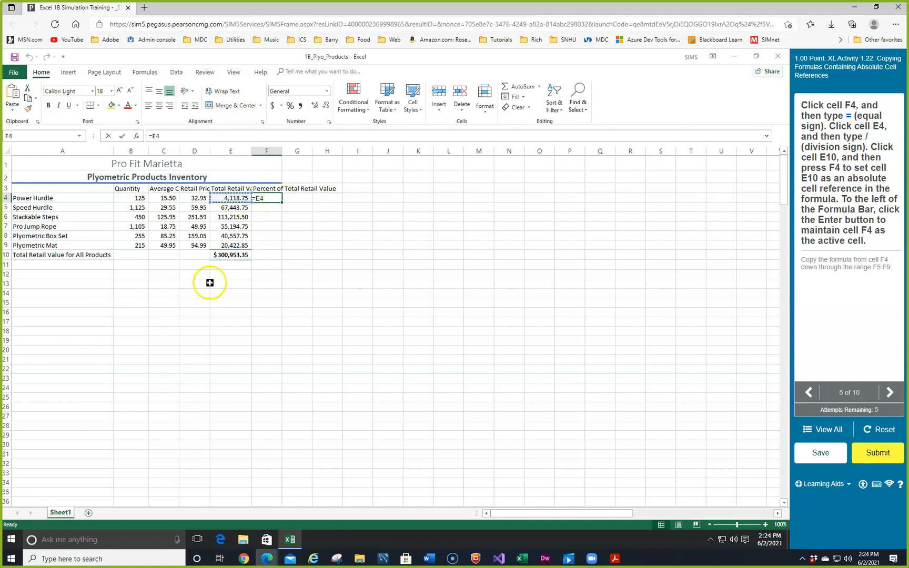
text(/)
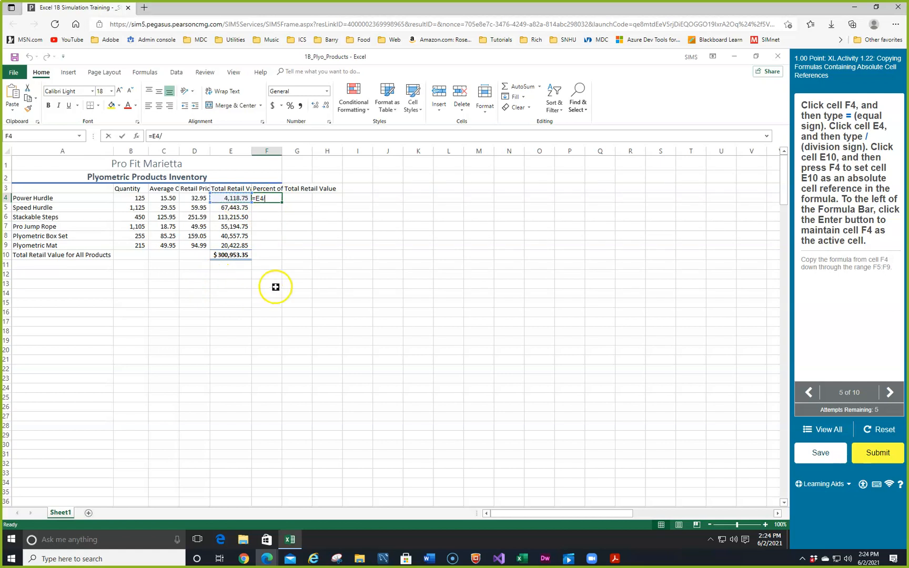
click(233, 256)
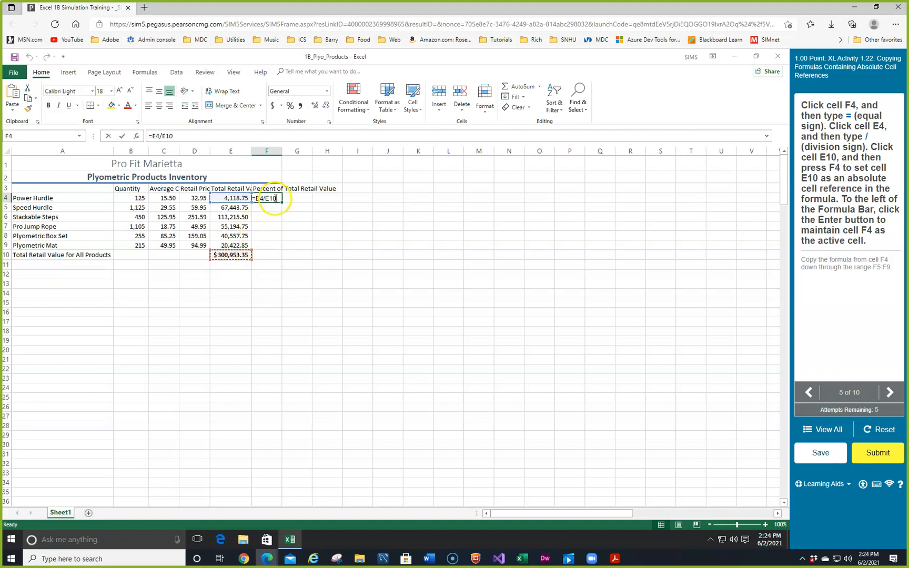
click(280, 197)
key(F4)
key(Return)
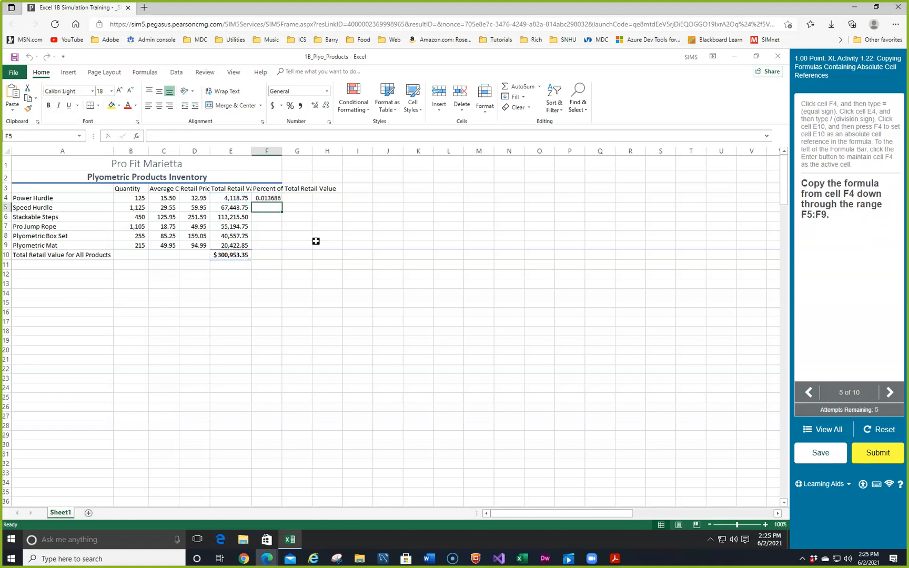
Copy the formula in F4 down through F5:F9 and check the copied formulas in F5 and F6.
key(Up)
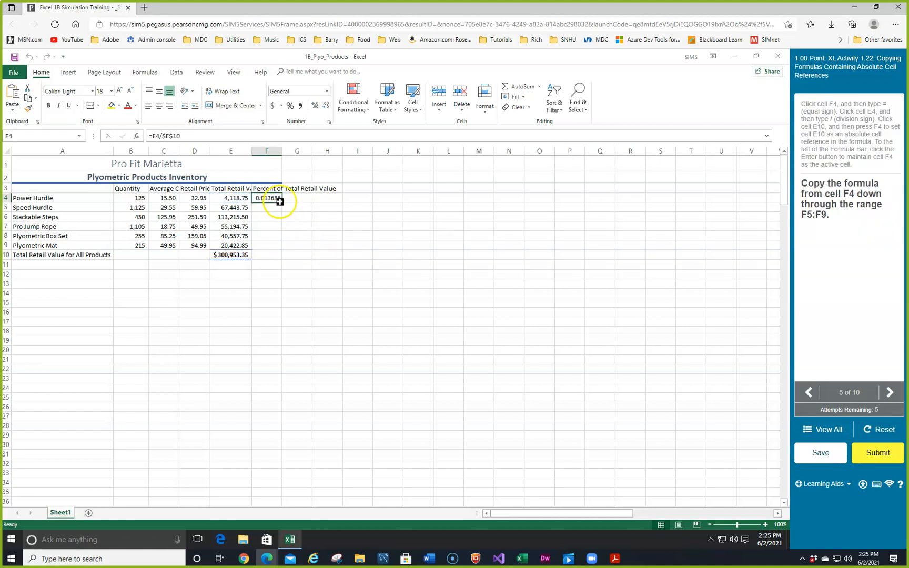
drag(280, 202, 286, 240)
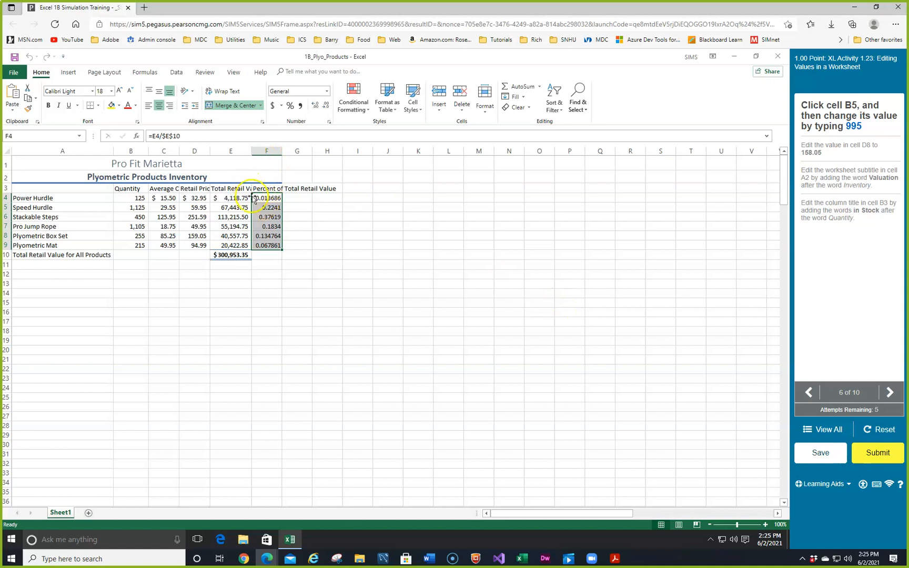
click(266, 207)
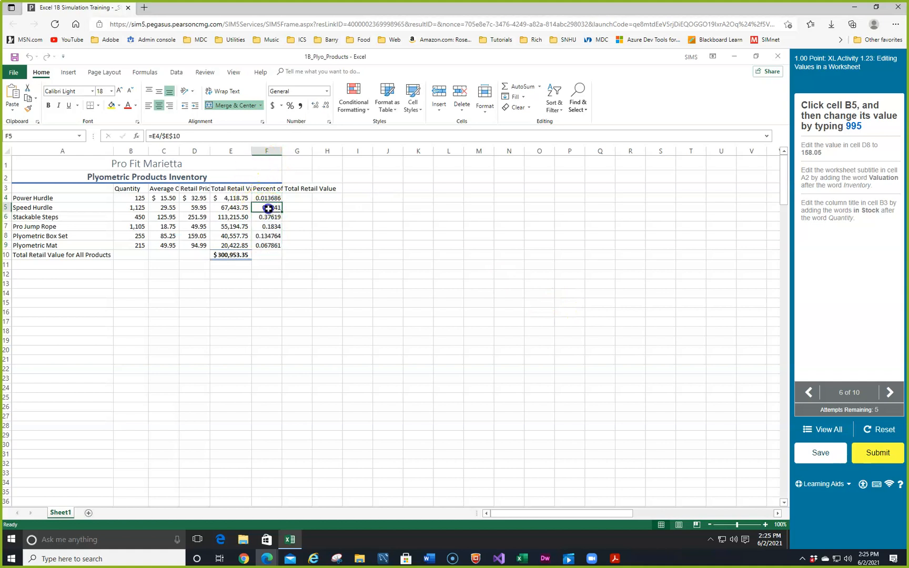
click(270, 216)
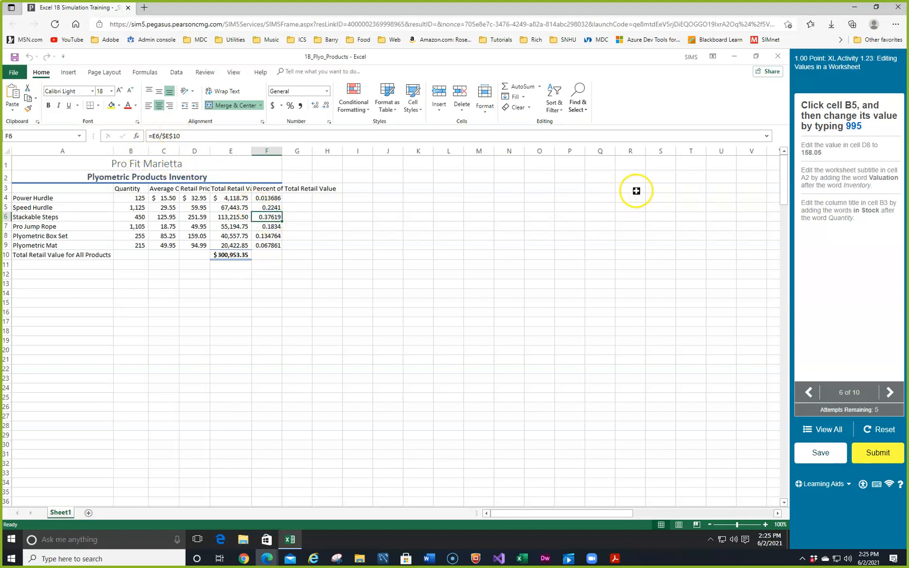
Change the Speed Hurdle's quantity in cell B5 to 995.
click(132, 209)
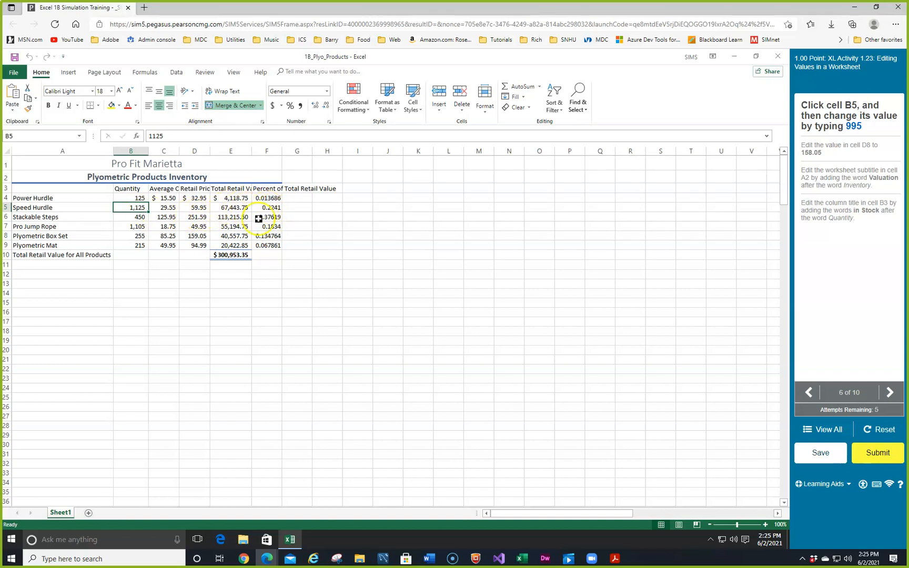
text(99)
key(Return)
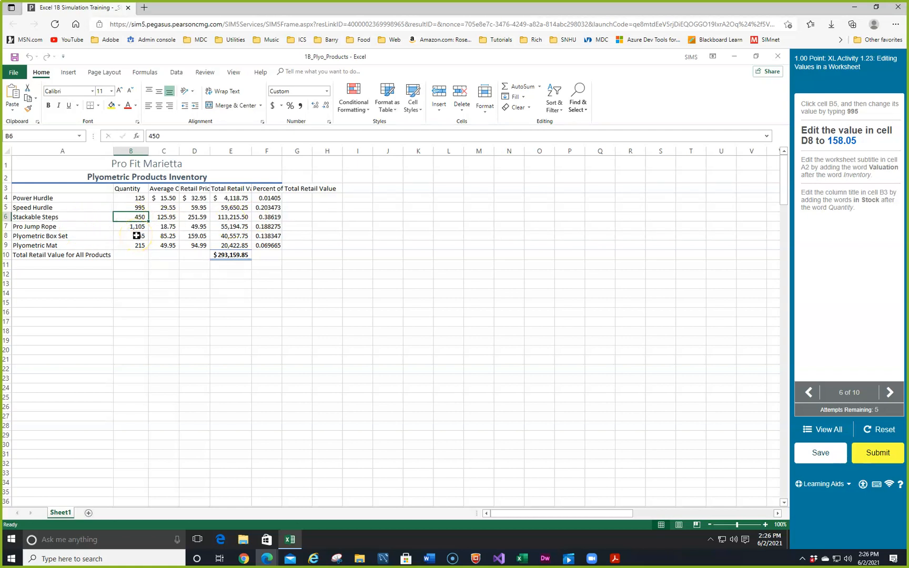
Edit the Plyometric Box Set's retail price in cell D8 to 158.05.
click(199, 237)
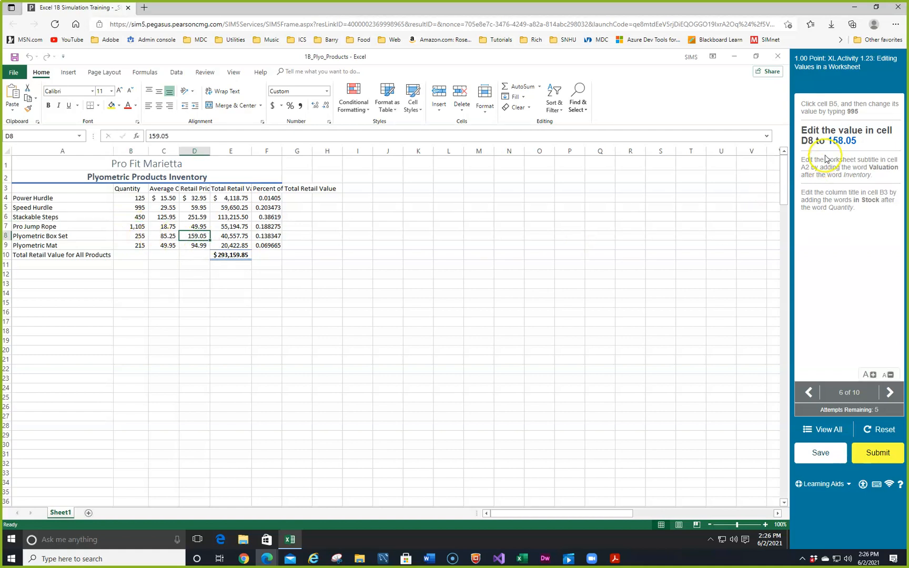
click(157, 135)
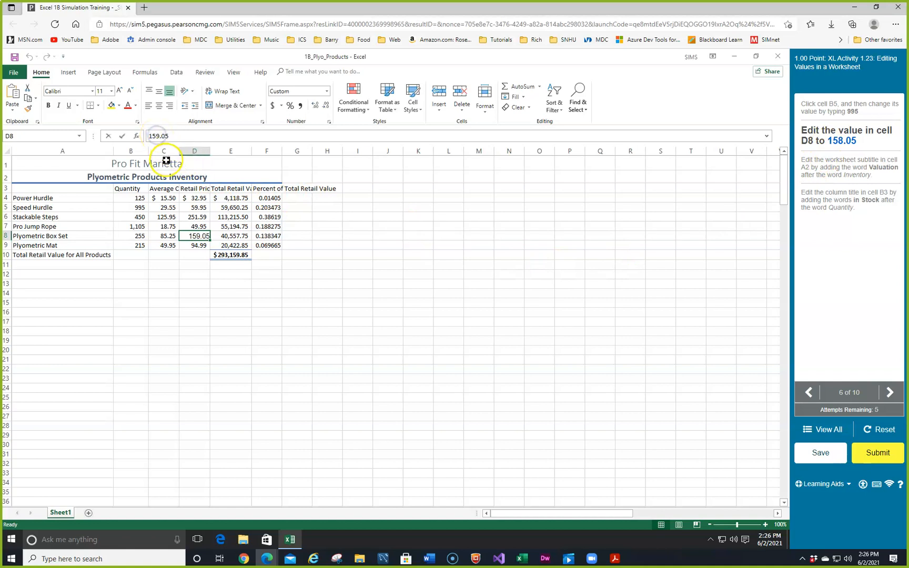
key(BackSpace)
text(8)
key(Return)
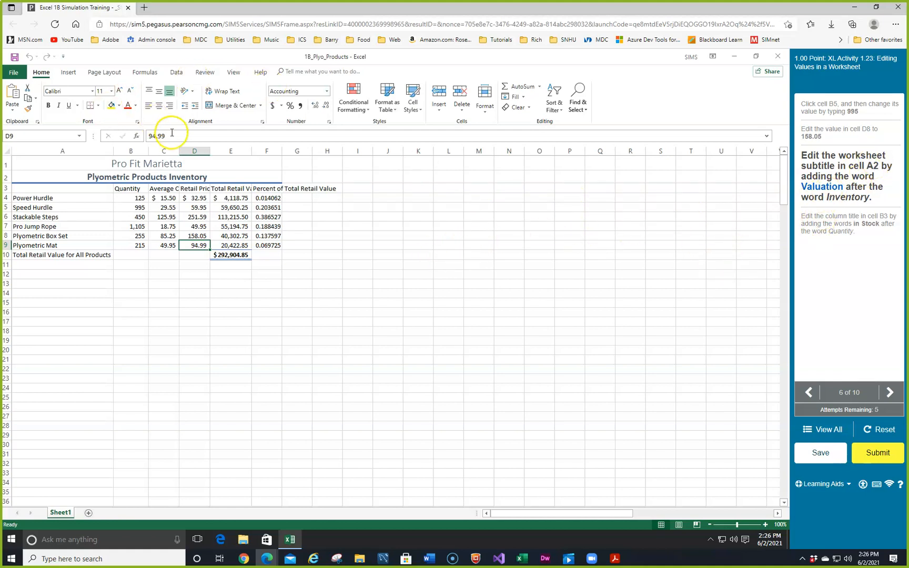
Add the word Valuation to the end of the worksheet subtitle in cell A2, making it Plyometric Products Inventory Valuation.
click(38, 176)
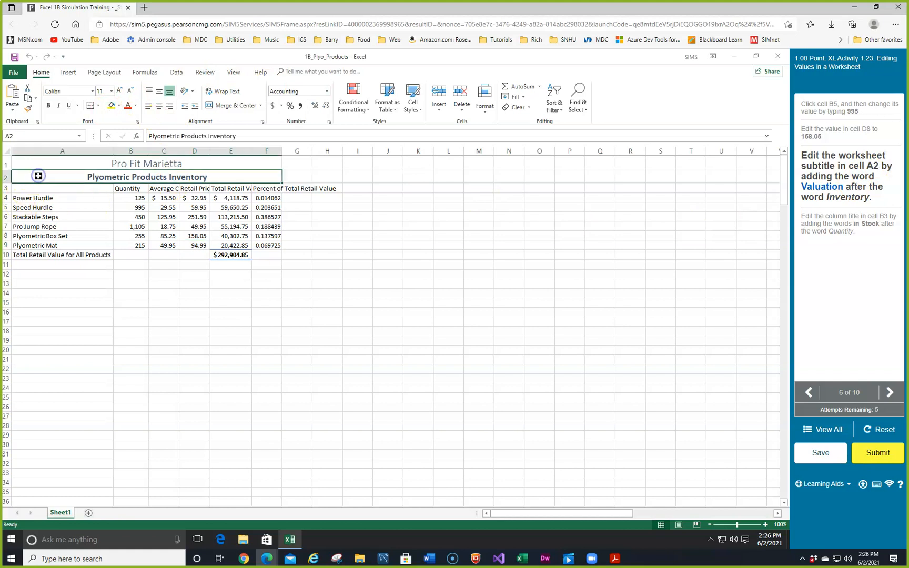
click(243, 136)
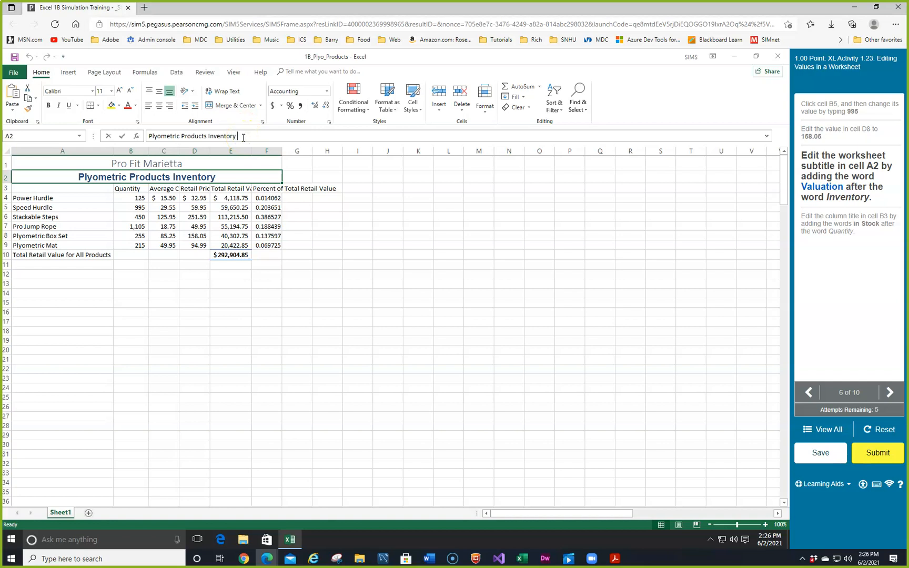
text(Valu)
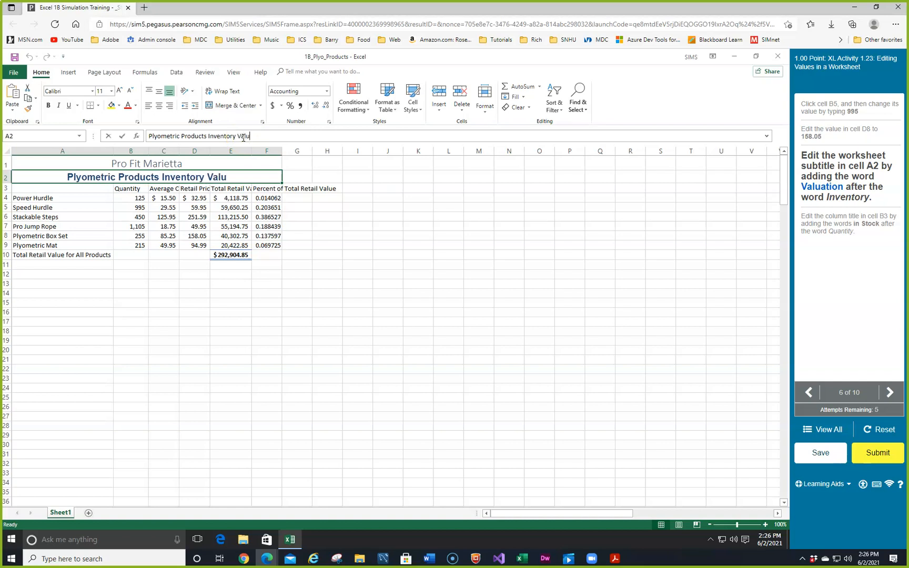
text(dation)
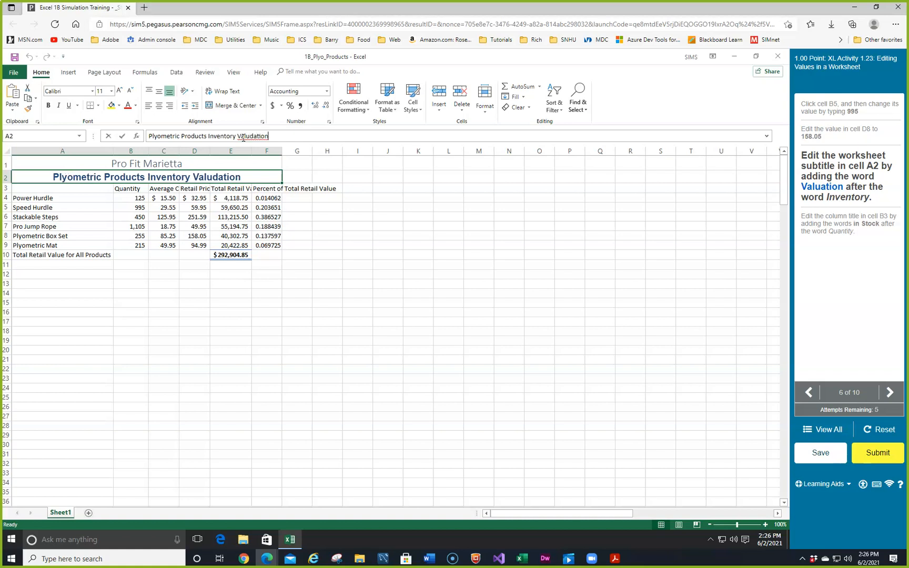
click(169, 179)
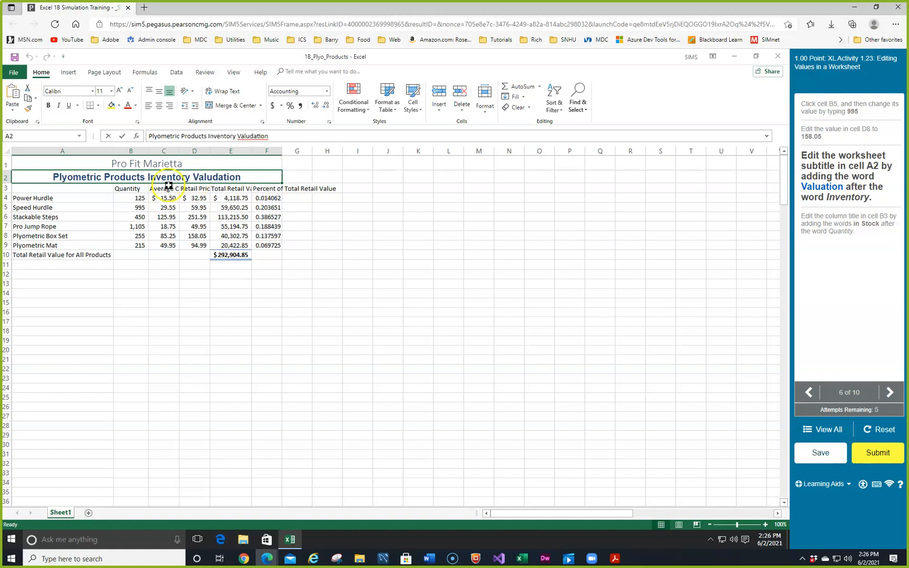
click(249, 136)
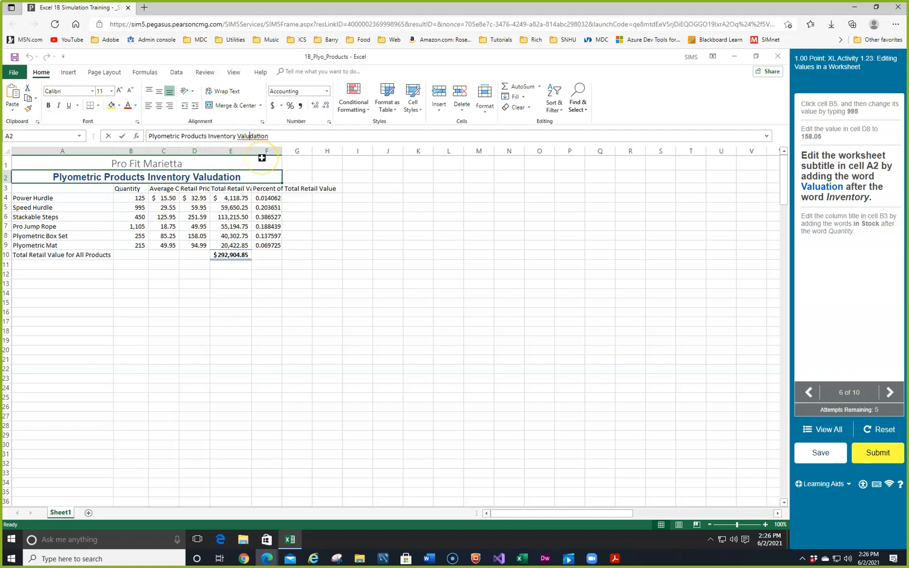
key(Delete)
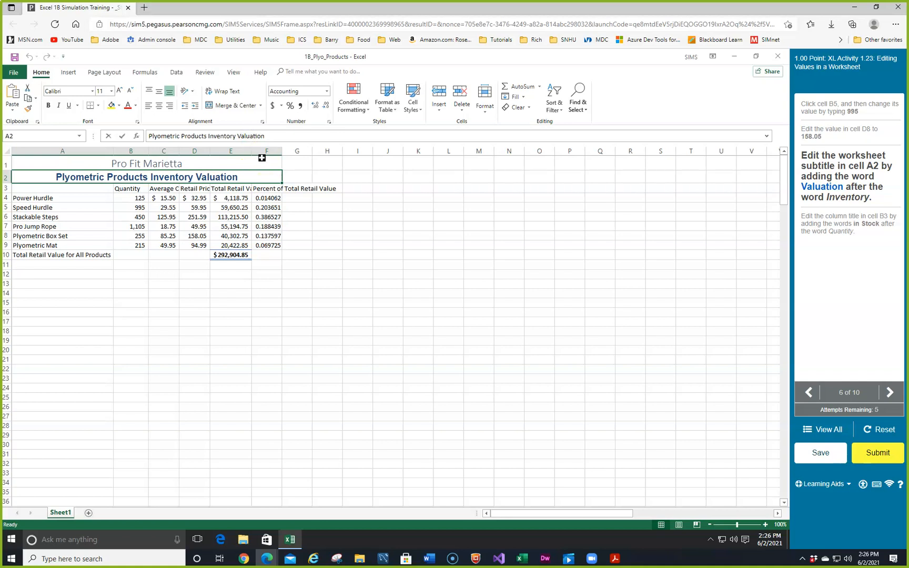
key(Return)
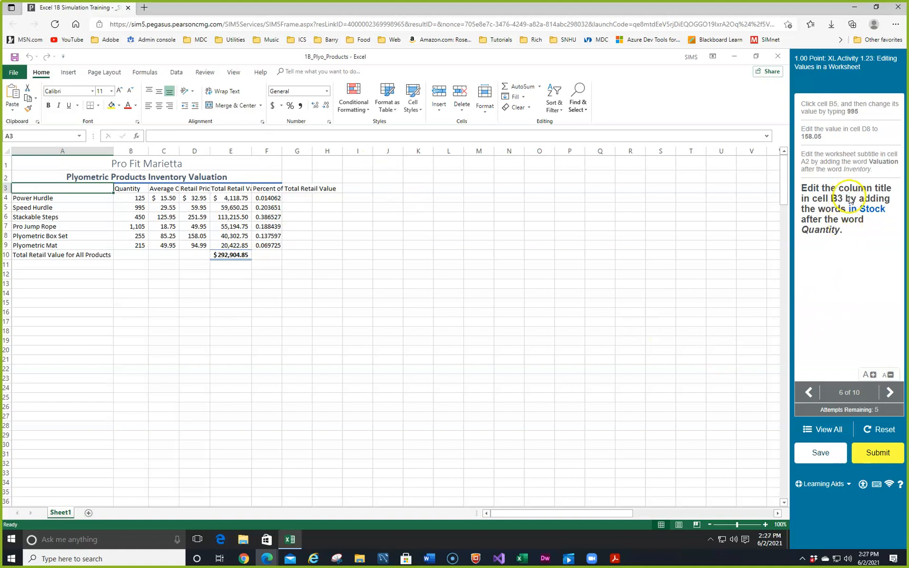
Edit the column title in cell B3 to read Quantity in Stock.
click(127, 189)
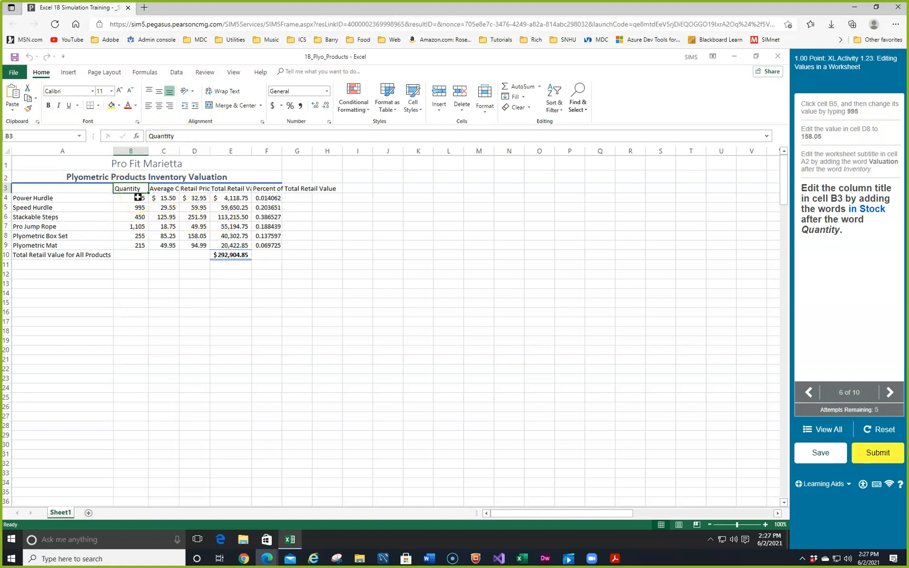
key(F2)
text(Stock)
key(Return)
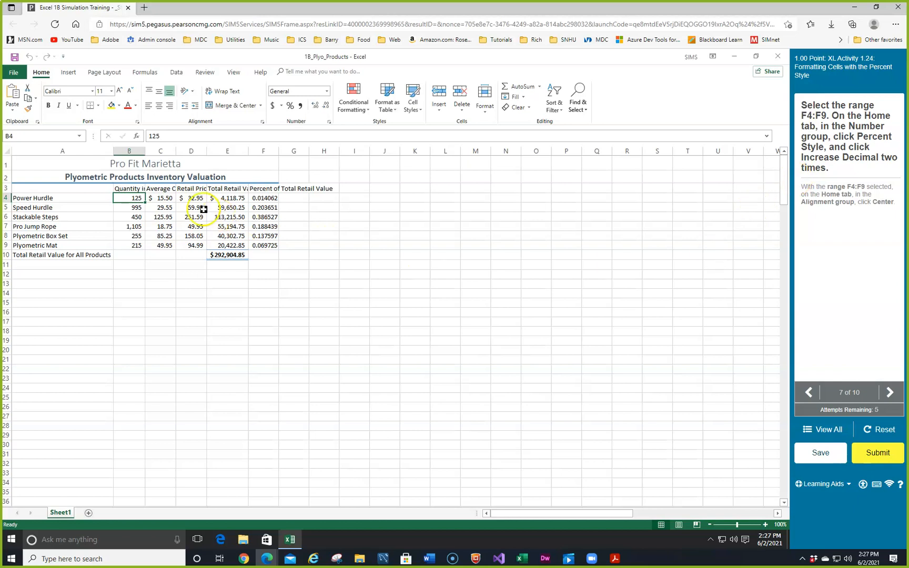
Format the range F4:F9 with Percent Style and two decimal places, and center the values.
click(265, 199)
drag(266, 199, 268, 240)
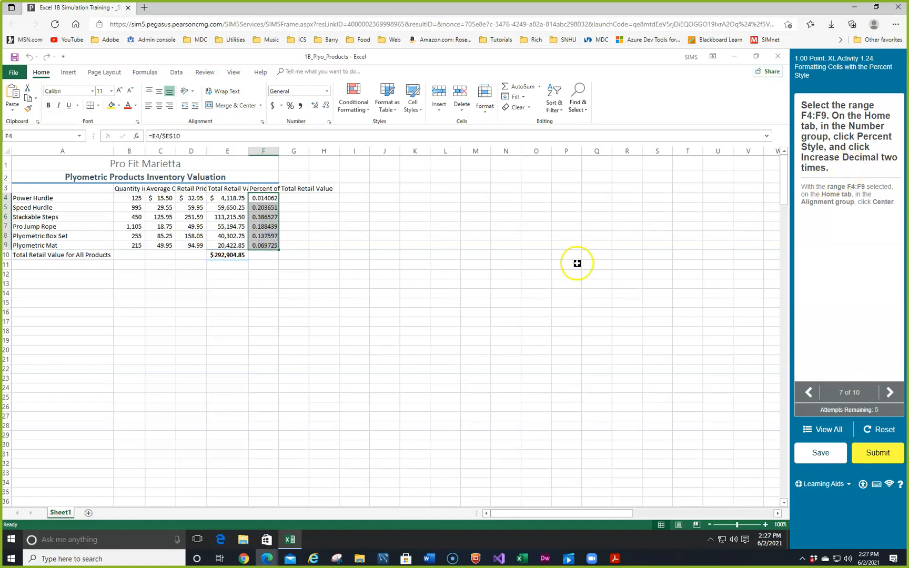
click(290, 105)
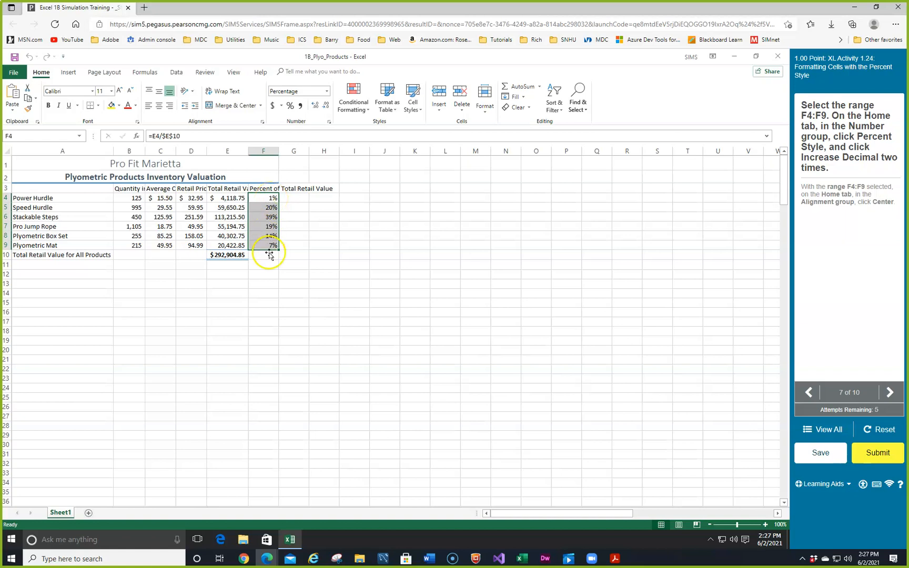
click(315, 106)
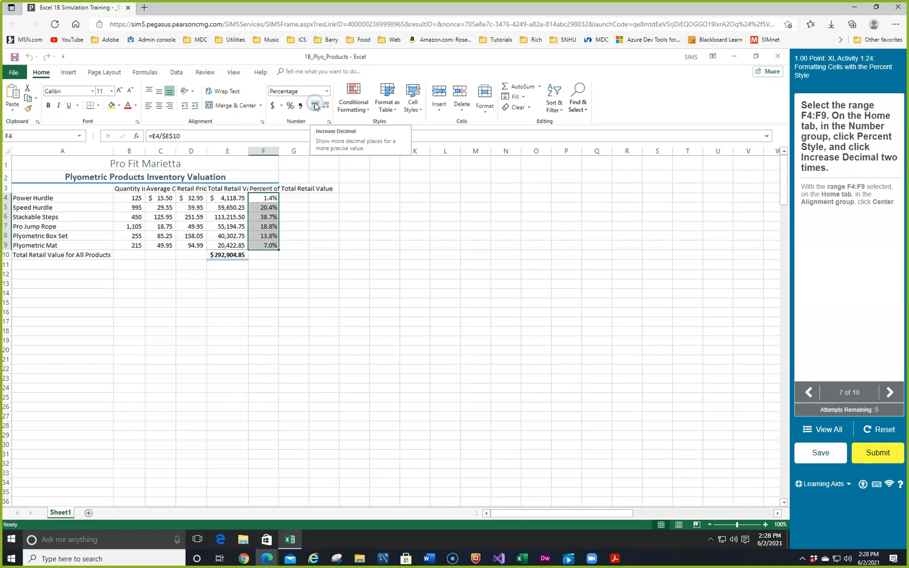
click(314, 106)
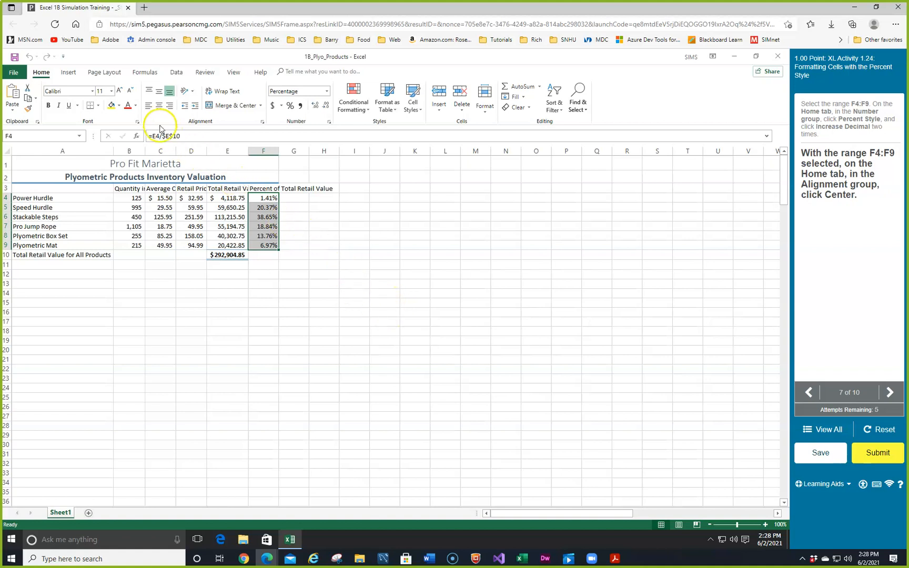
click(159, 108)
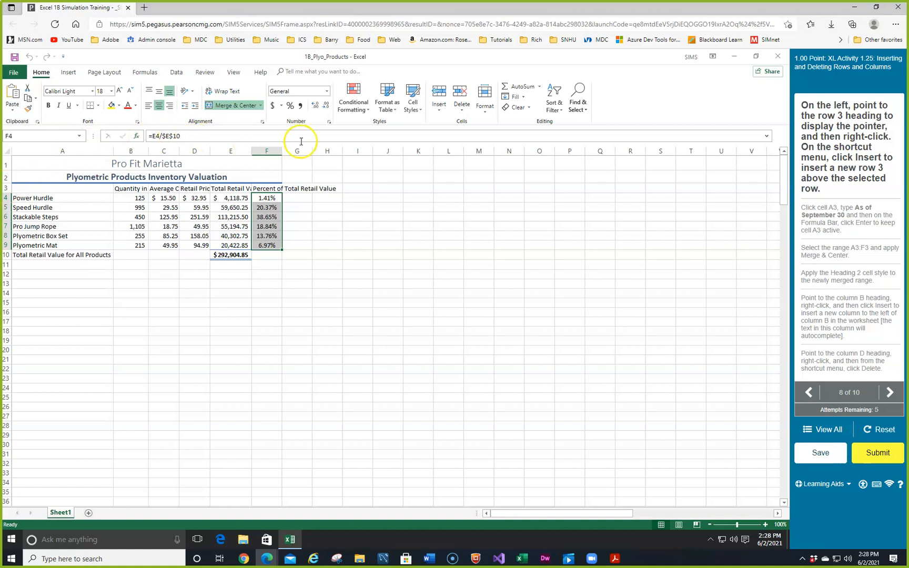
Insert a new row 3 above the column titles and enter As of September 30 in cell A3, keeping A3 active.
right_click(6, 188)
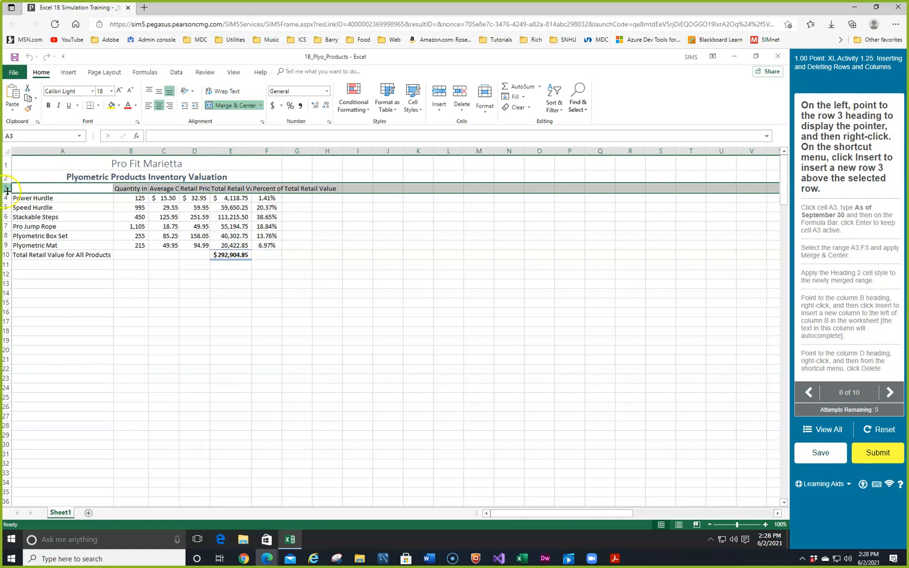
right_click(6, 190)
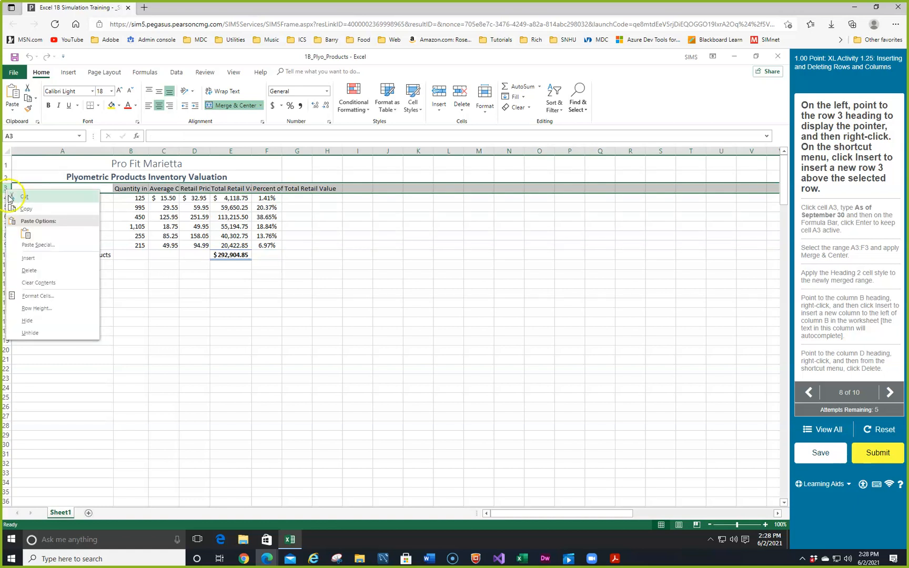
click(35, 260)
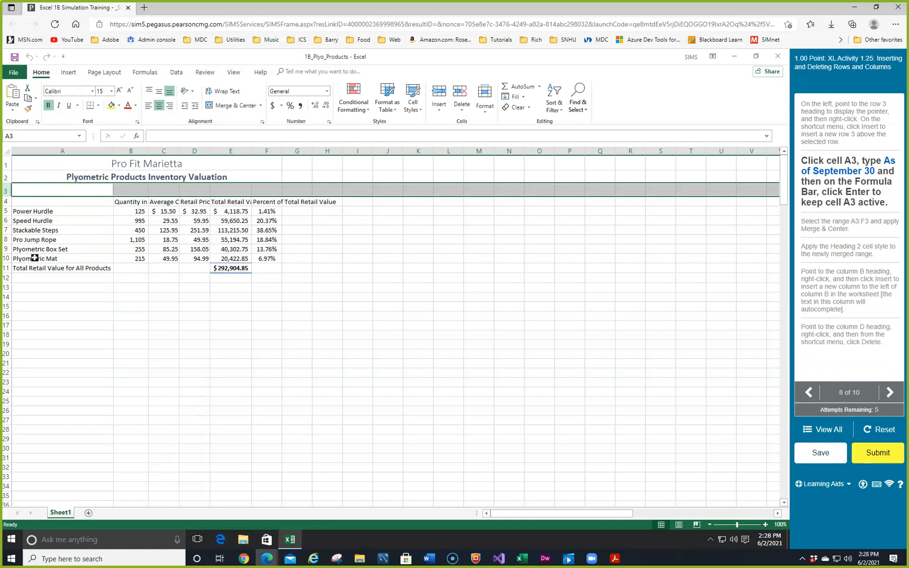
click(38, 192)
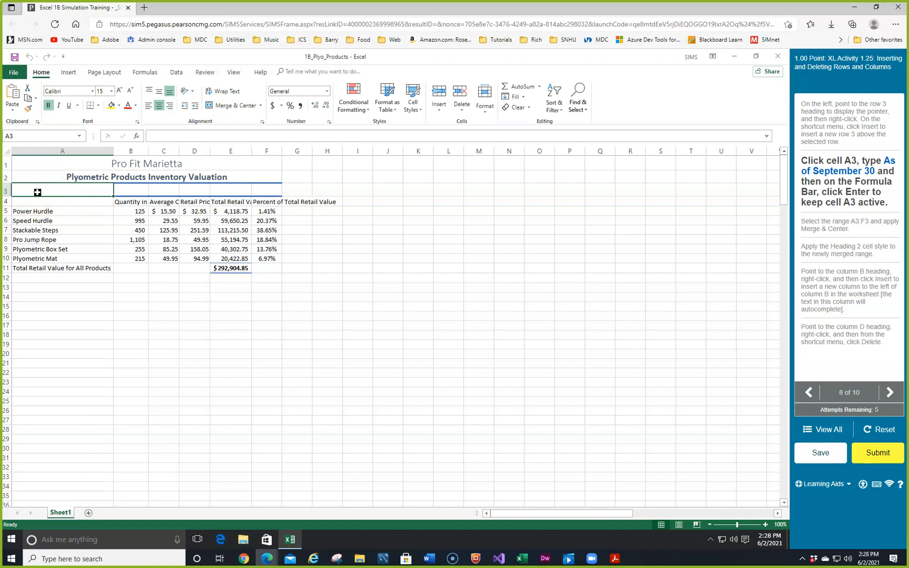
text(As of September 30)
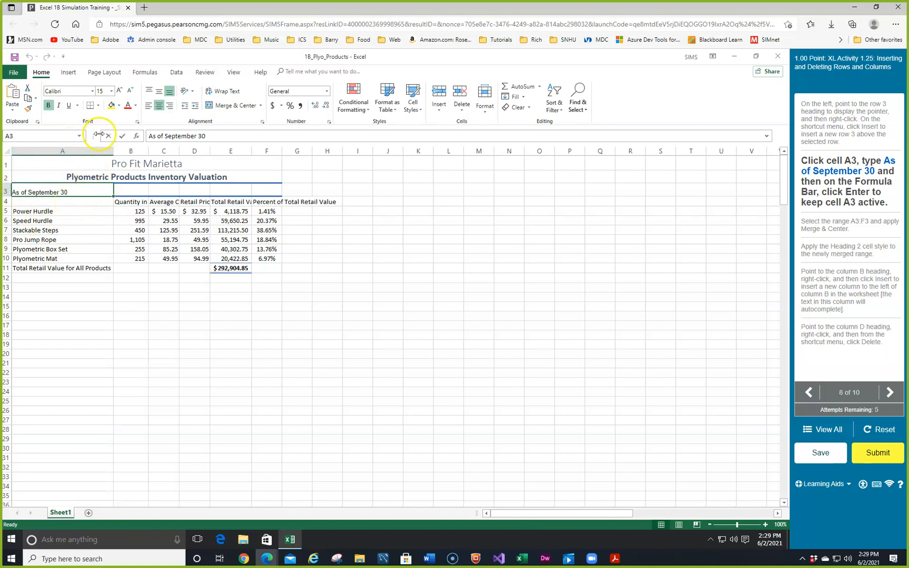
click(123, 138)
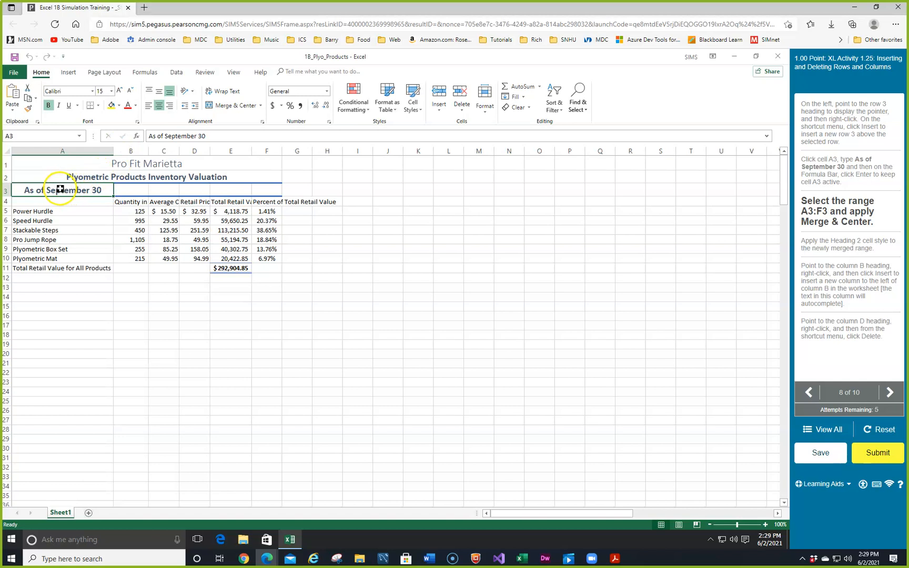
Merge and center the range A3:F3 and apply the Heading 2 cell style to it.
drag(60, 189, 255, 188)
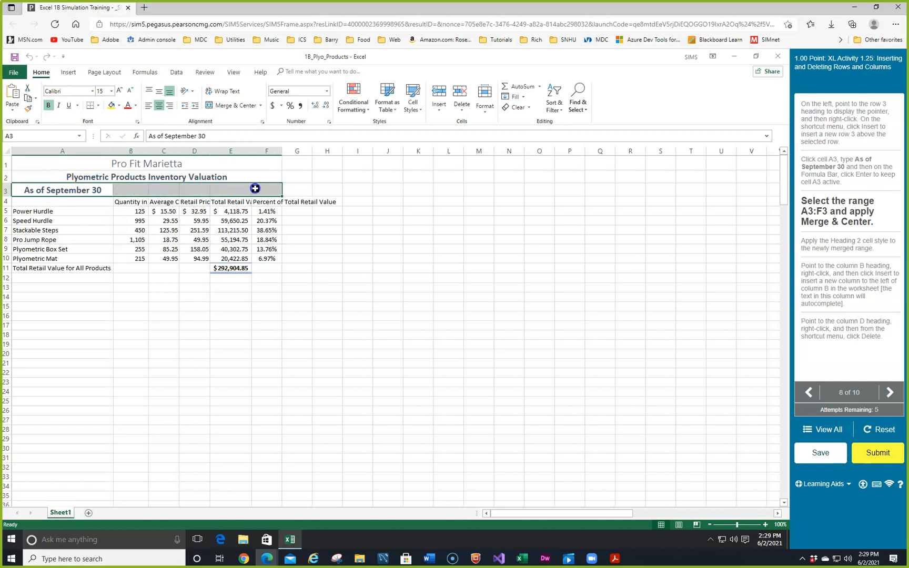
click(237, 106)
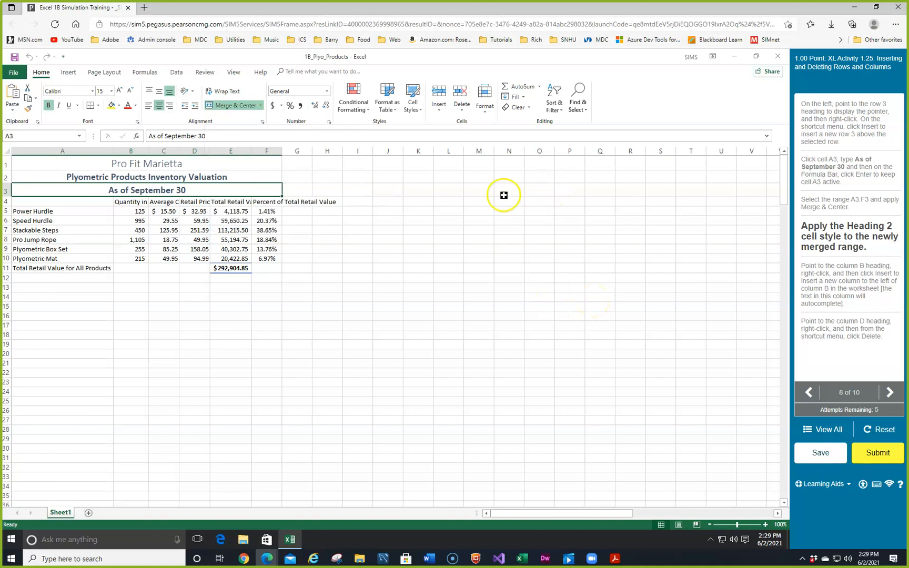
click(422, 108)
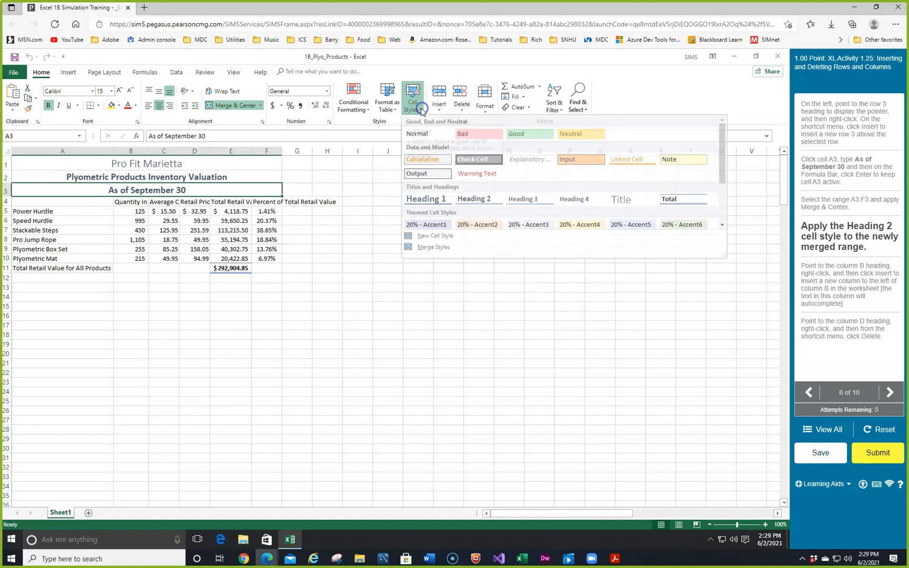
click(477, 203)
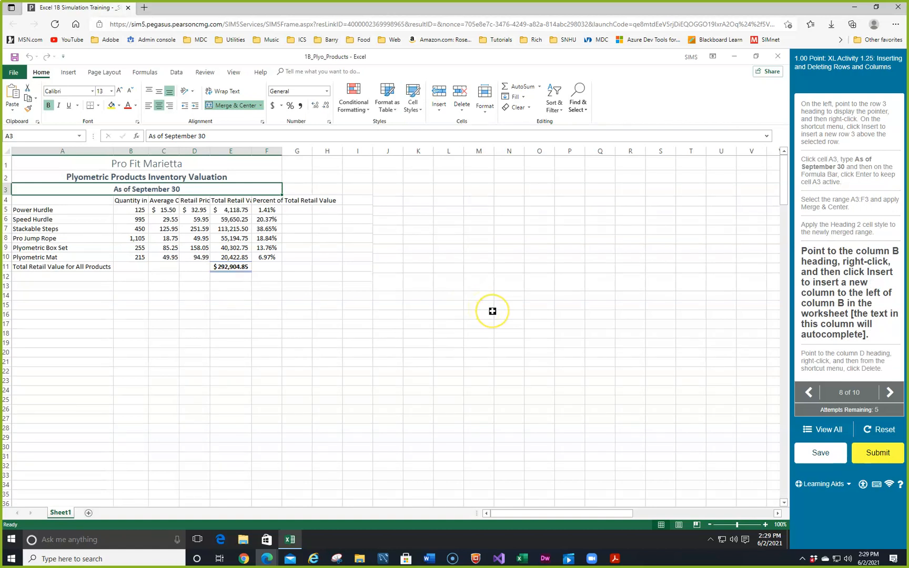
Insert a new column before column B, ahead of the Quantity in Stock data.
click(126, 152)
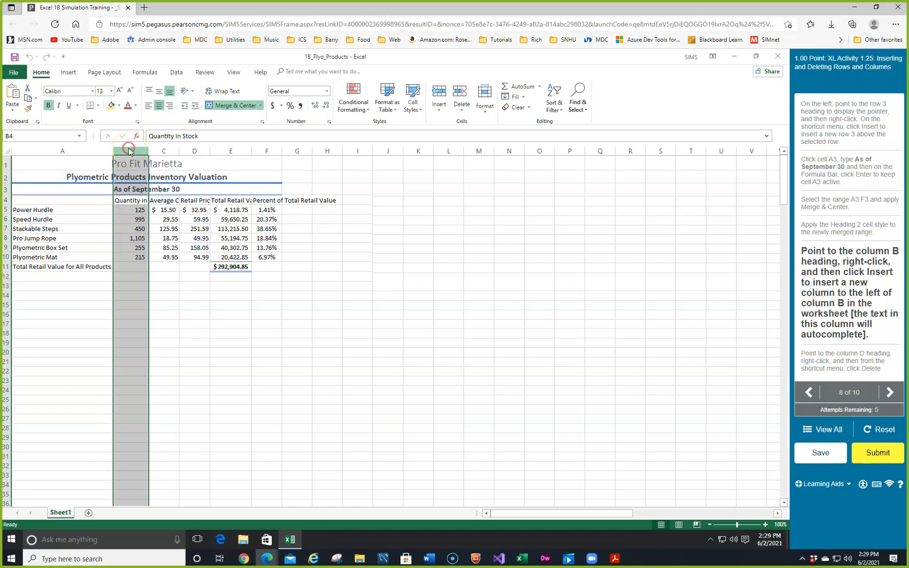
right_click(131, 151)
click(151, 217)
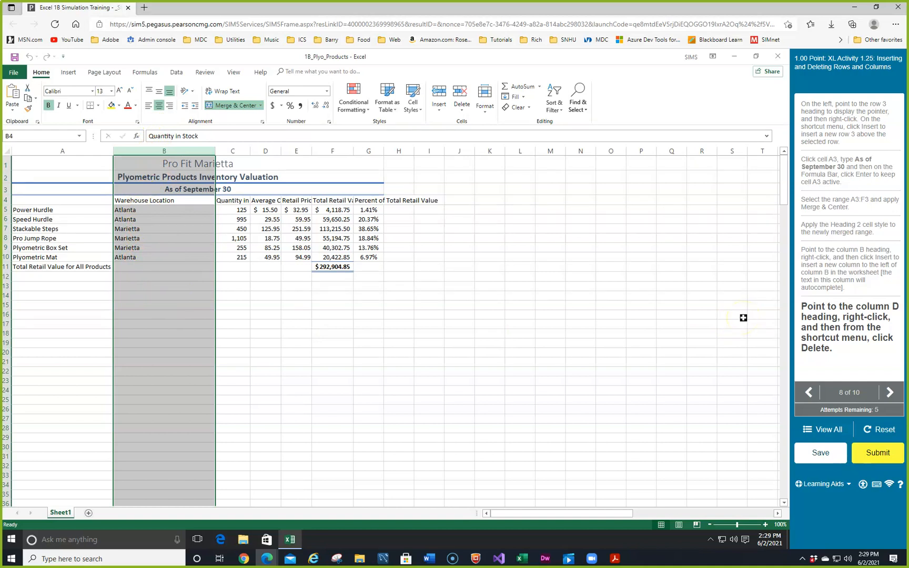
Delete column D, which holds the average cost data.
click(265, 151)
right_click(265, 151)
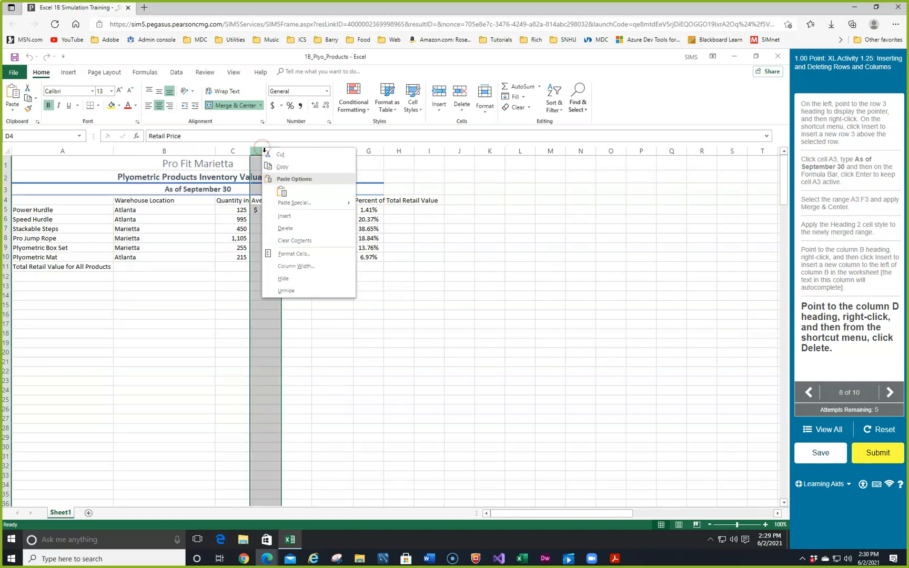
click(284, 229)
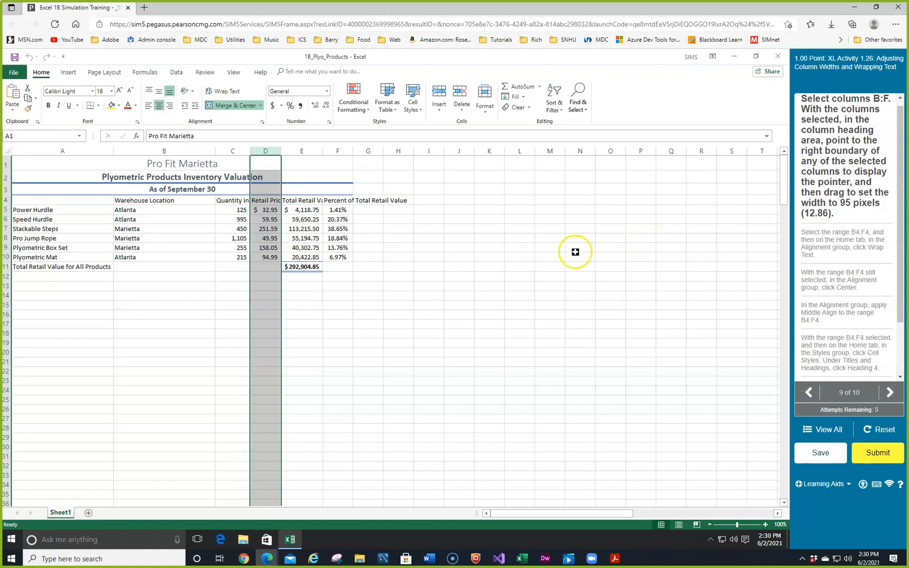
Set the width of columns B through F to 95 pixels (12.86).
drag(163, 151, 329, 147)
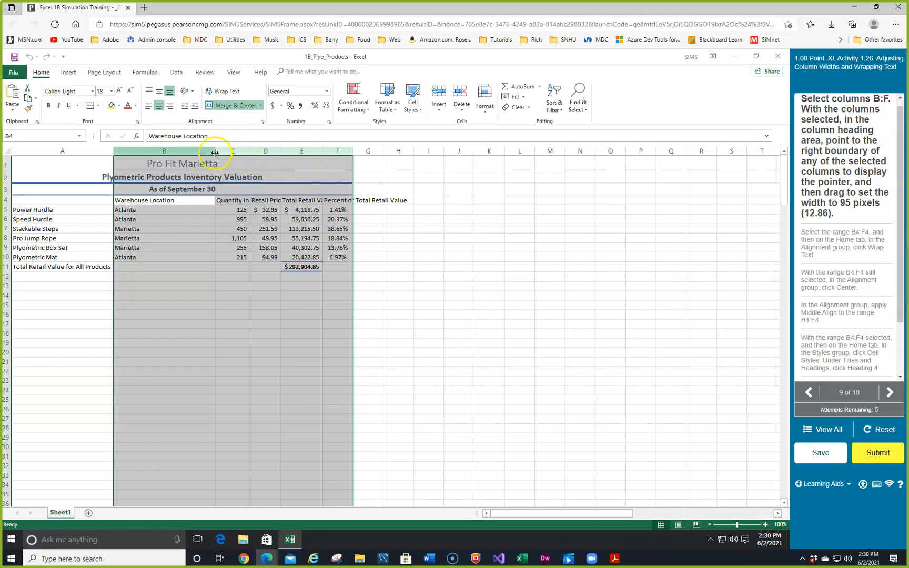
drag(215, 150, 260, 152)
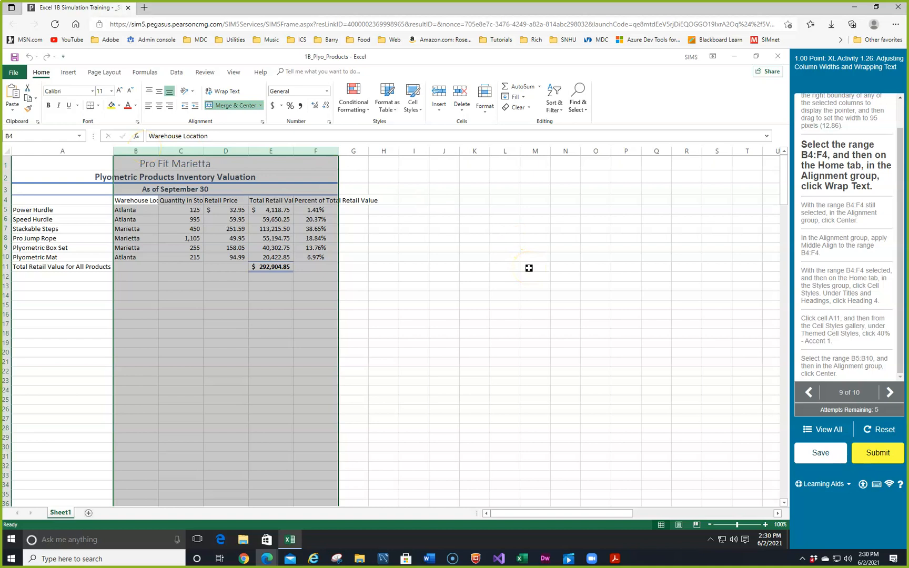
Wrap the text of the column titles in B4:F4 and align them to the center and middle of their cells.
drag(121, 200, 308, 201)
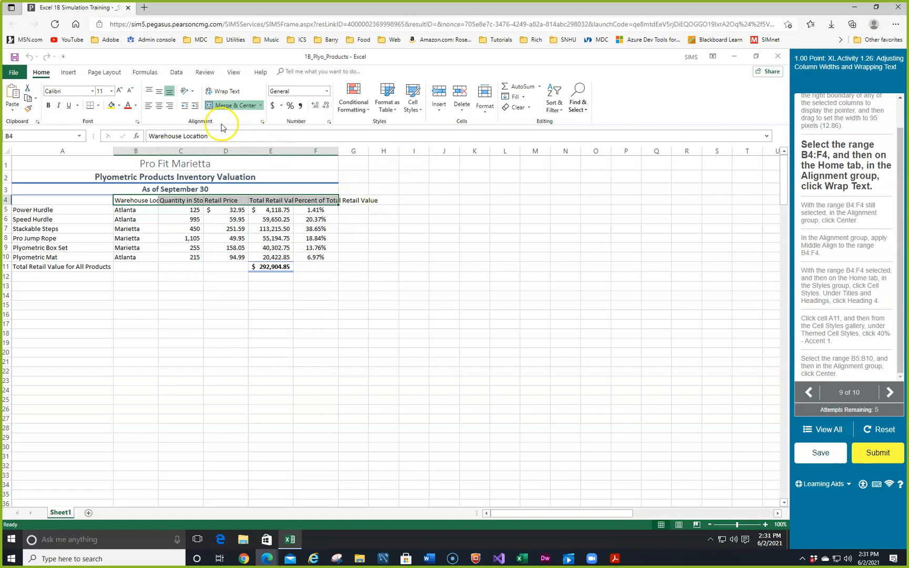
click(229, 93)
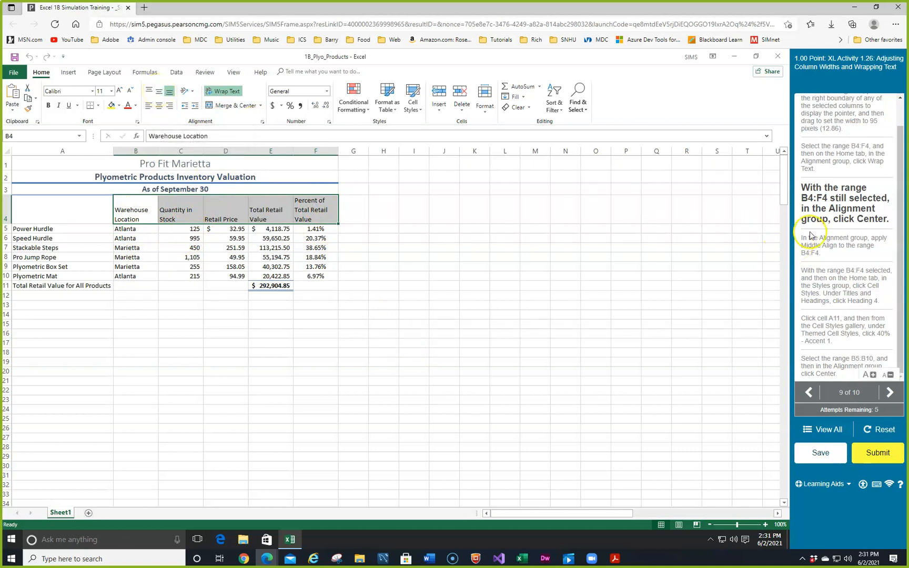
click(160, 106)
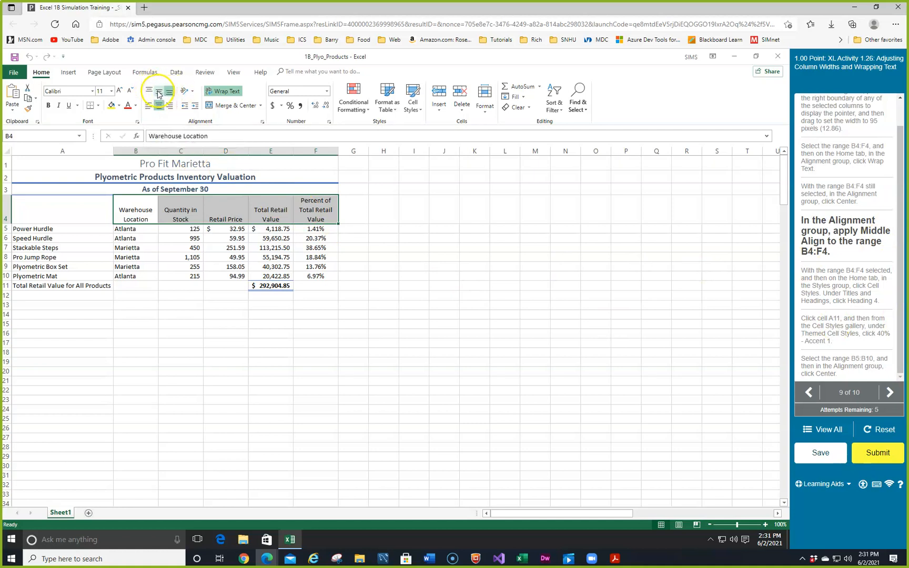
click(159, 92)
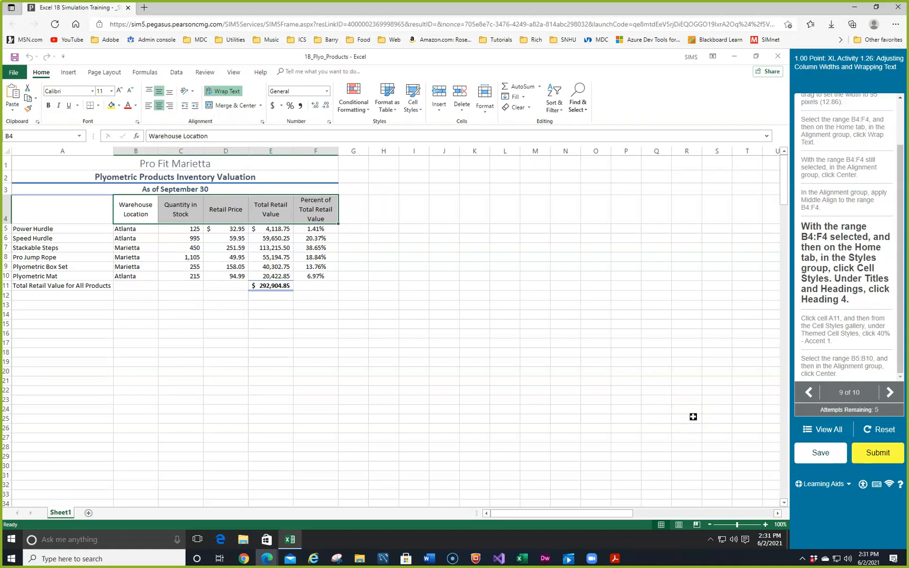
Apply the Heading 4 cell style to the column titles in B4:F4 and the 40% - Accent1 style to cell A11.
click(422, 113)
click(594, 200)
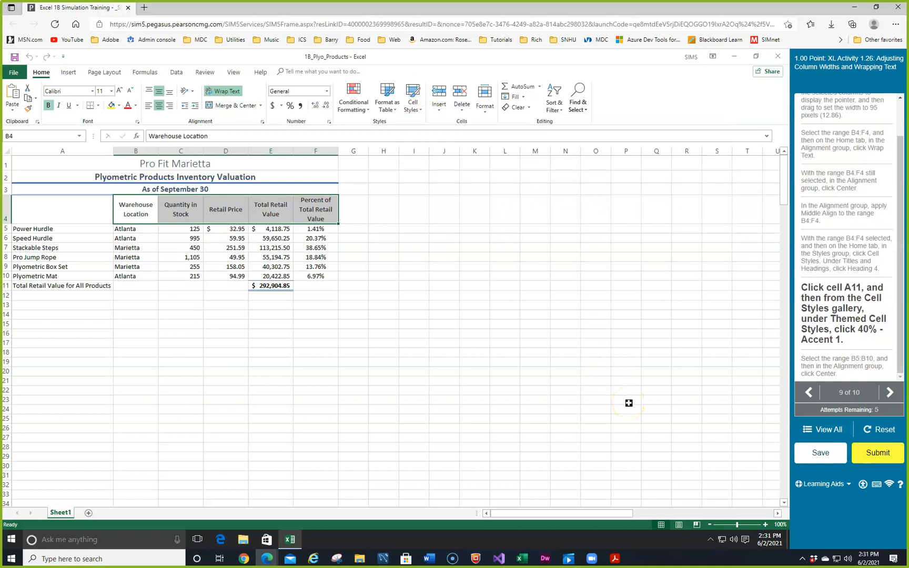
click(80, 289)
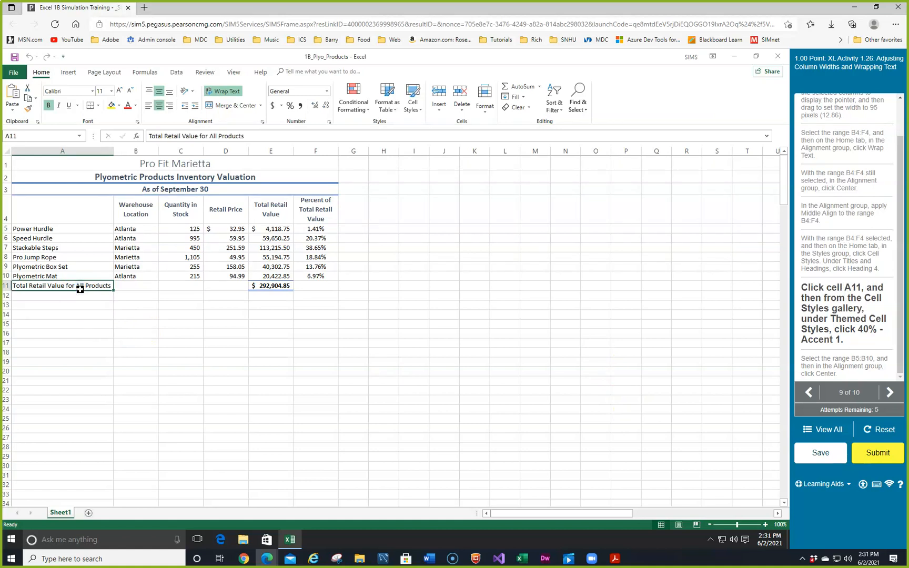
click(424, 112)
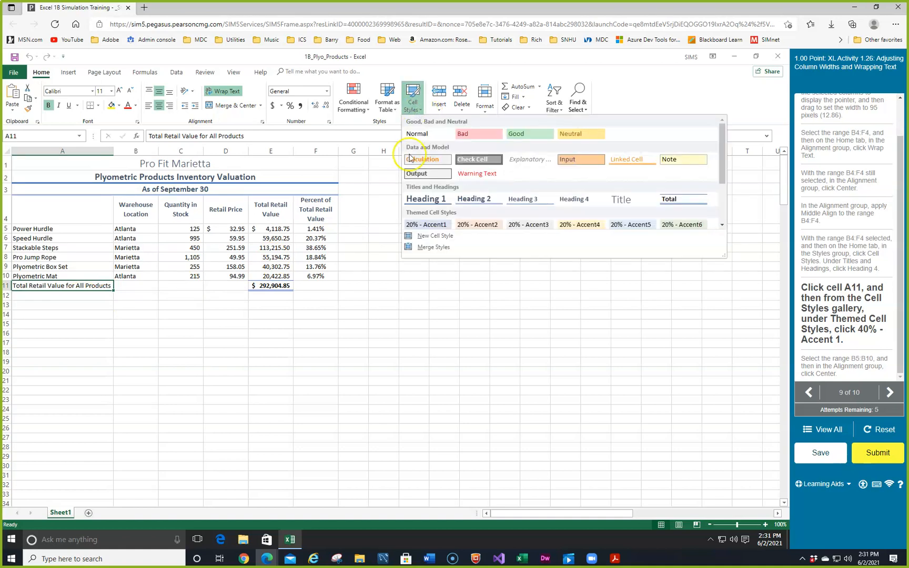
click(722, 225)
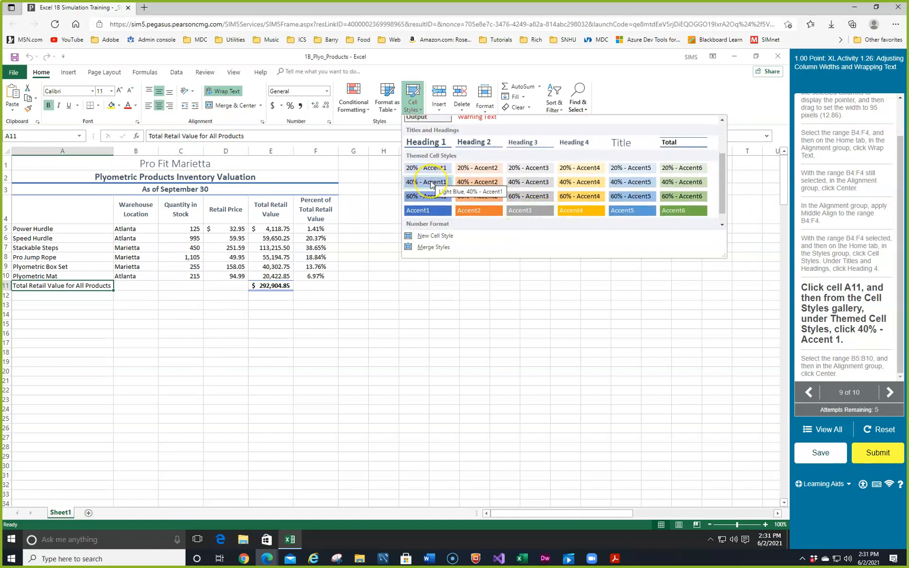
click(430, 183)
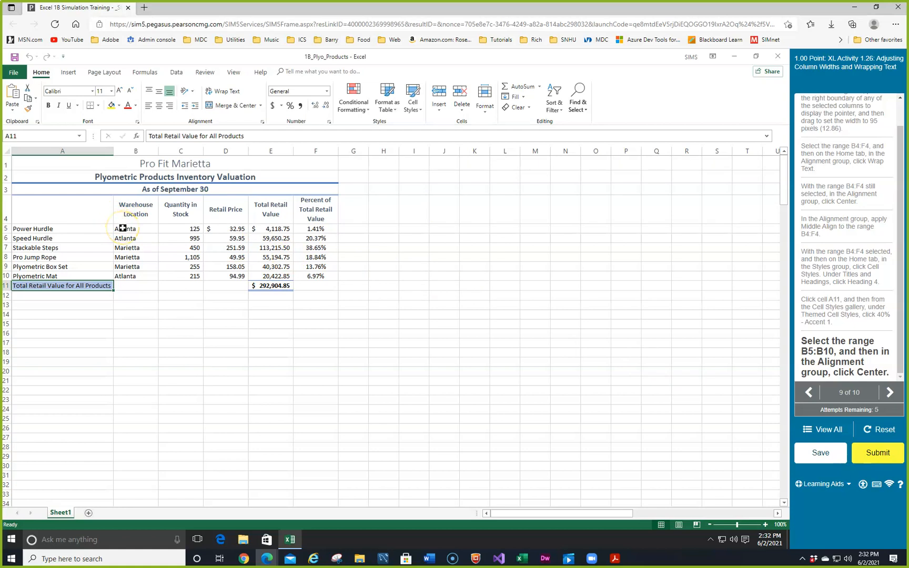
Center the warehouse locations in the range B5:B10 horizontally.
drag(122, 227, 125, 273)
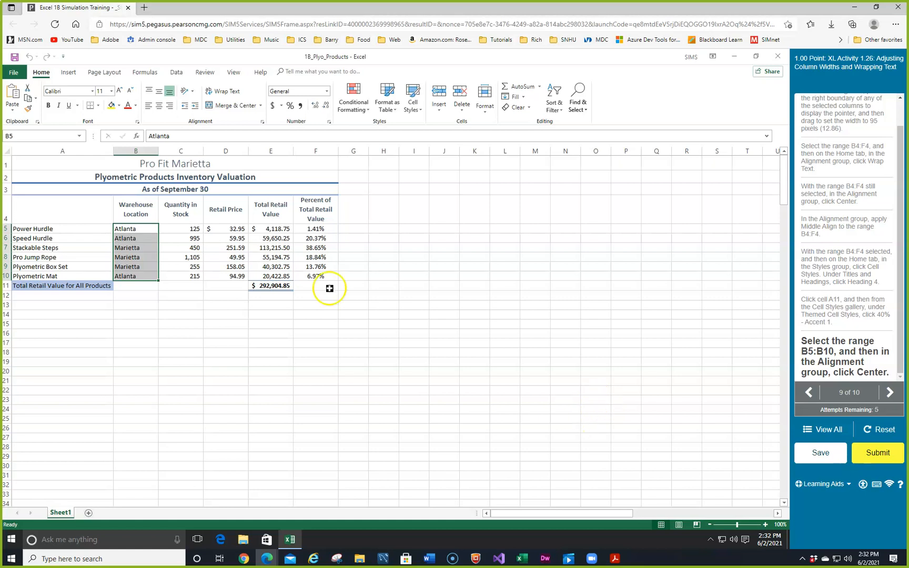
click(159, 107)
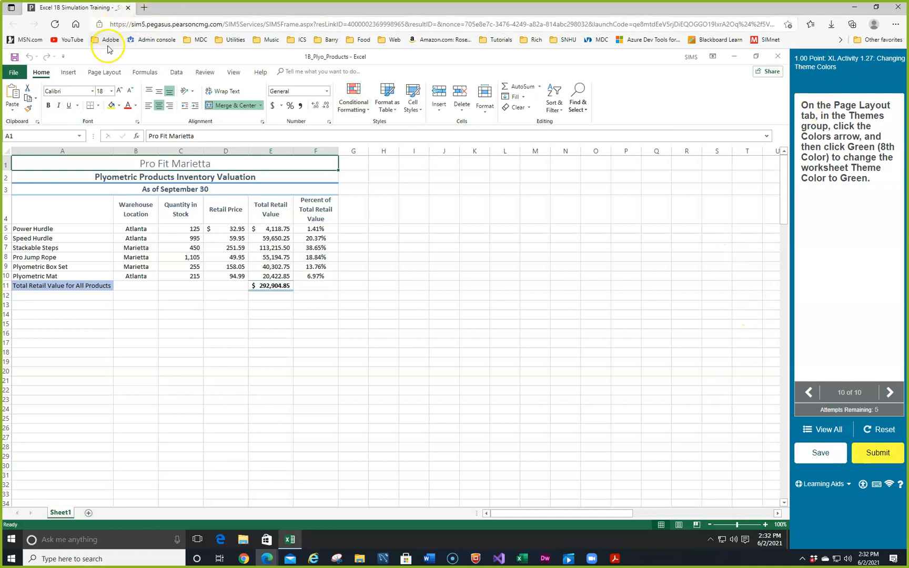
Change the worksheet's theme colors to Green and submit the completed assignment.
click(102, 74)
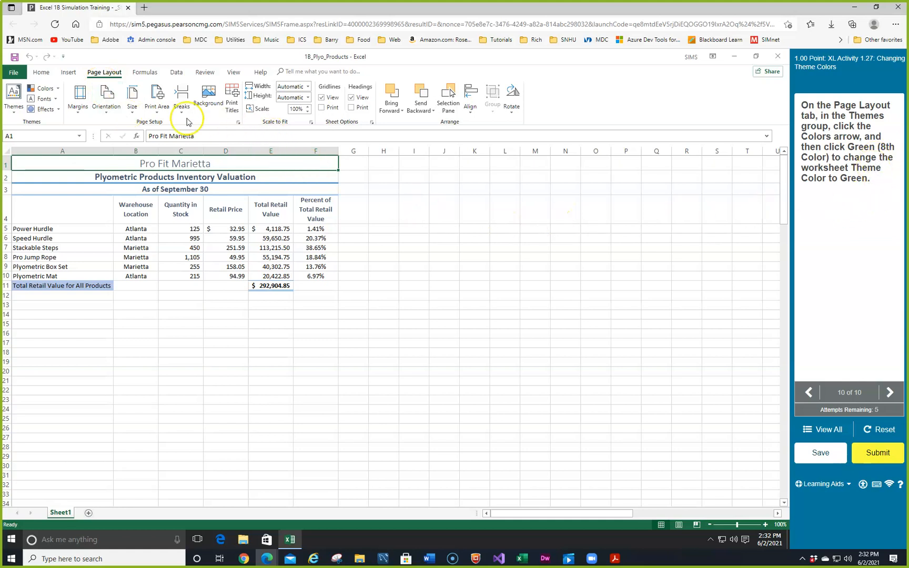
click(58, 91)
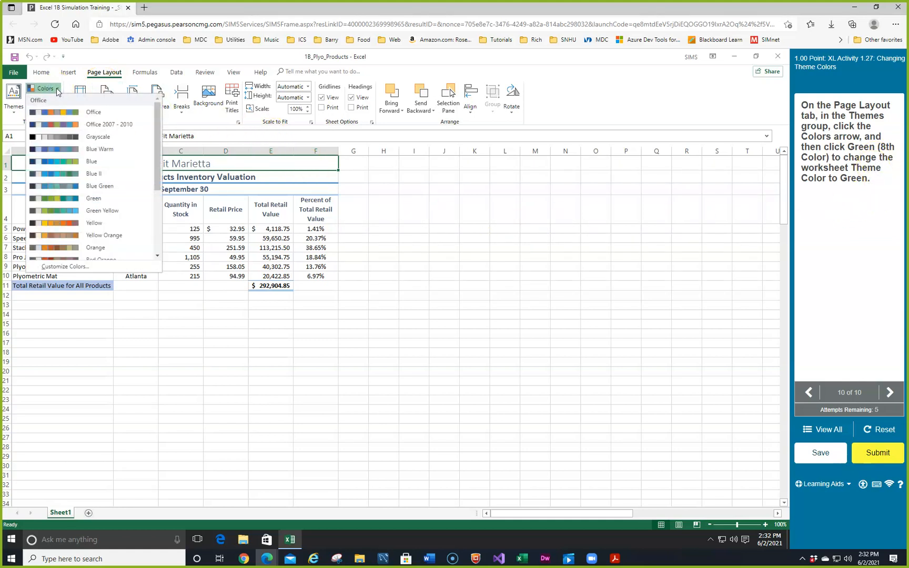
click(66, 199)
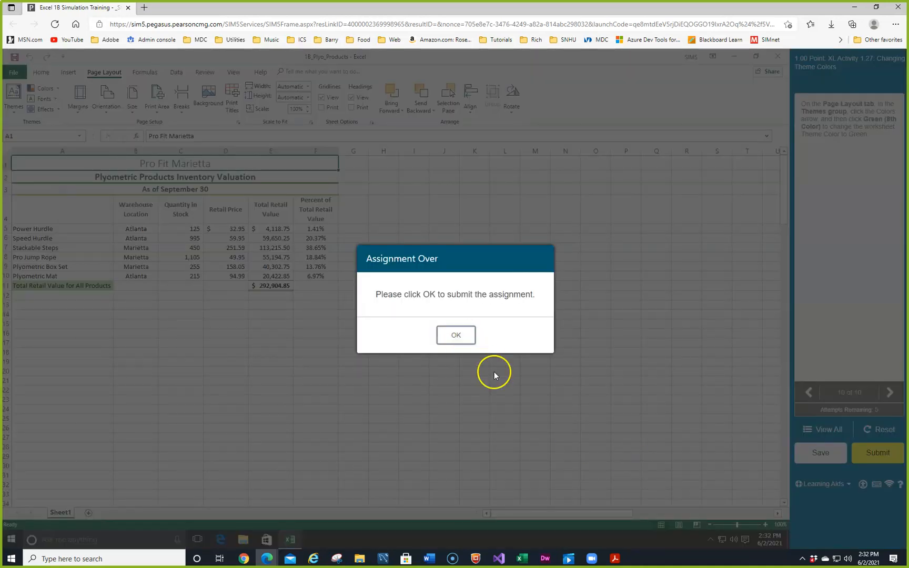
click(458, 335)
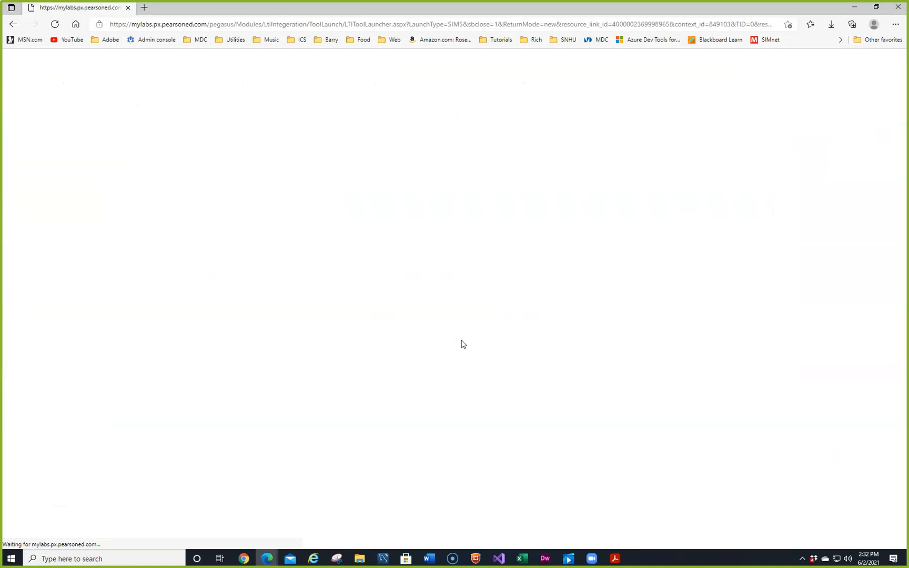
click(465, 348)
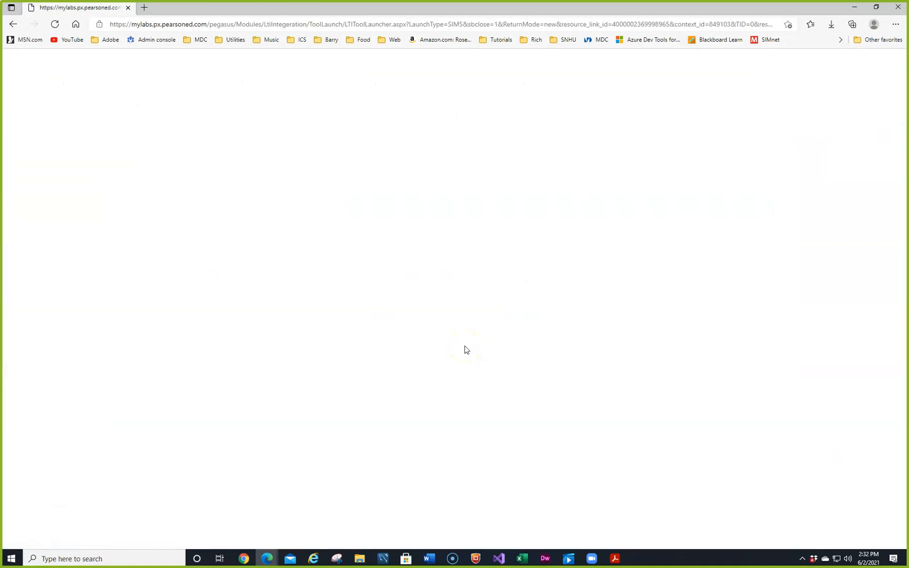